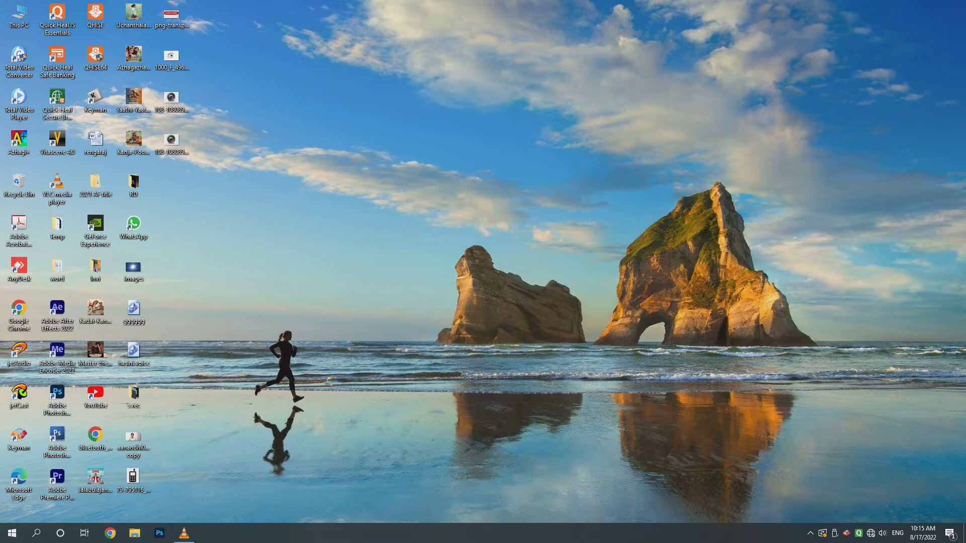
Launch Photoshop CS3 Extended and bring up the Open dialog on the Desktop folder.
{"action": "double_click", "coordinate": [57, 438]}
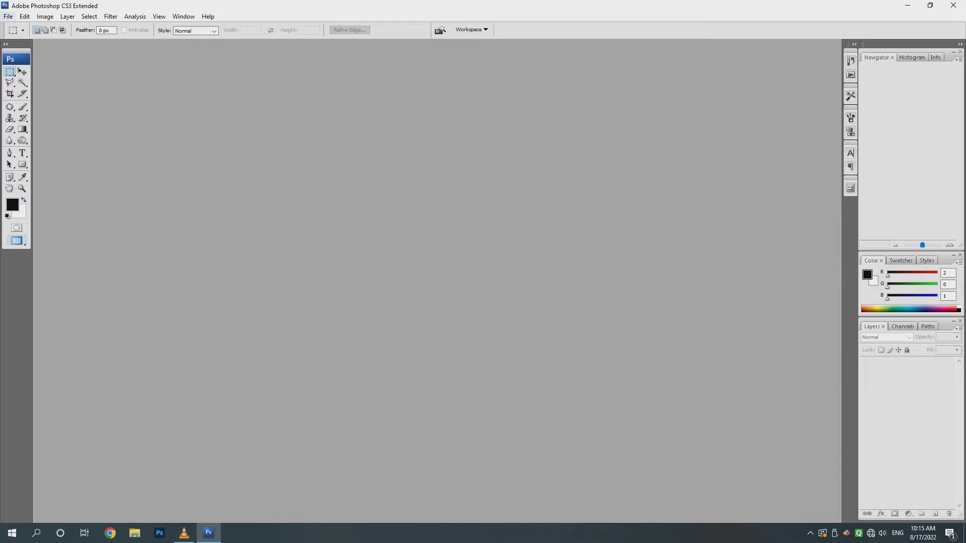
{"action": "left_click", "coordinate": [8, 16]}
{"action": "left_click", "coordinate": [20, 37]}
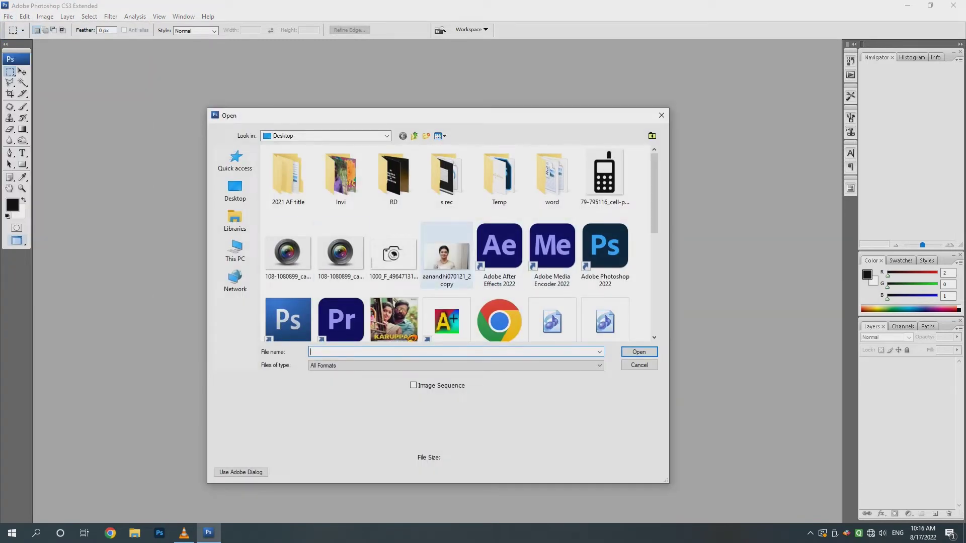
Open aanandhi070121_2 copy.jpg from the Desktop.
{"action": "left_click", "coordinate": [446, 254]}
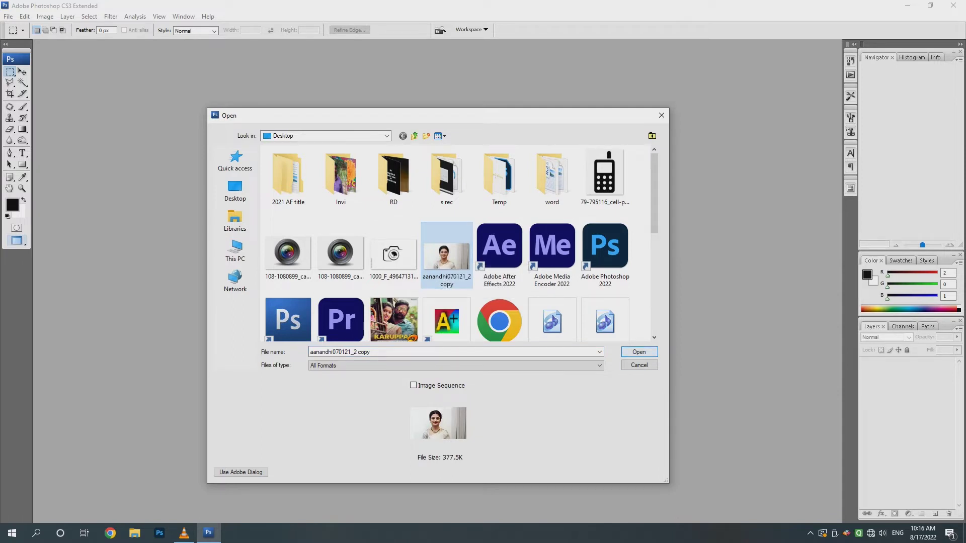
{"action": "double_click", "coordinate": [446, 251]}
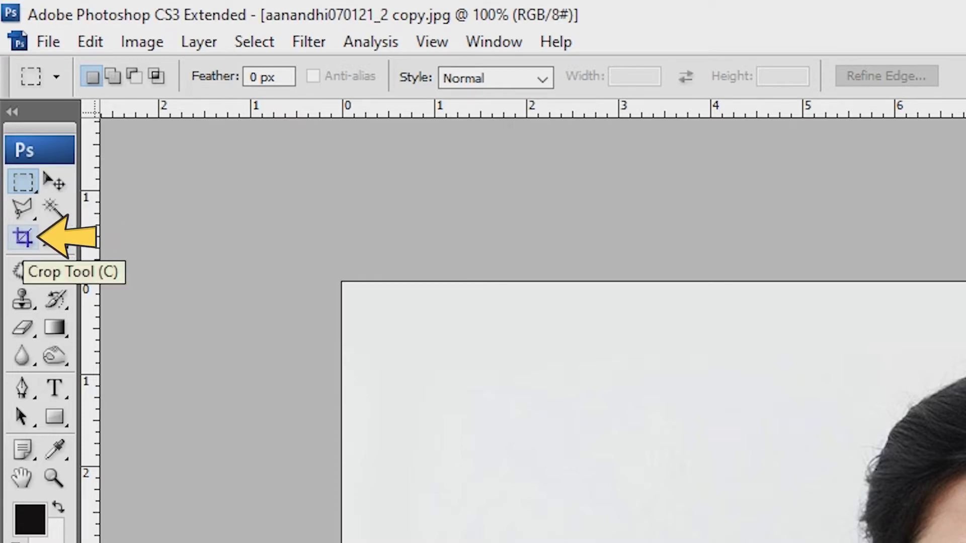
Set the Crop Tool to 3.5 cm × 4.5 cm at 300 pixels/inch and start a crop box over the face.
{"action": "left_click", "coordinate": [23, 237]}
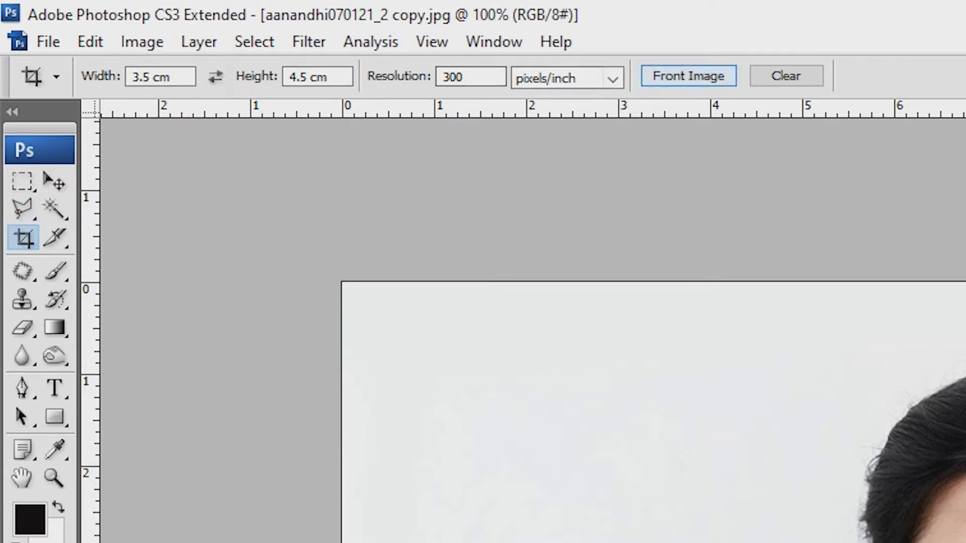
{"action": "left_click", "coordinate": [786, 76]}
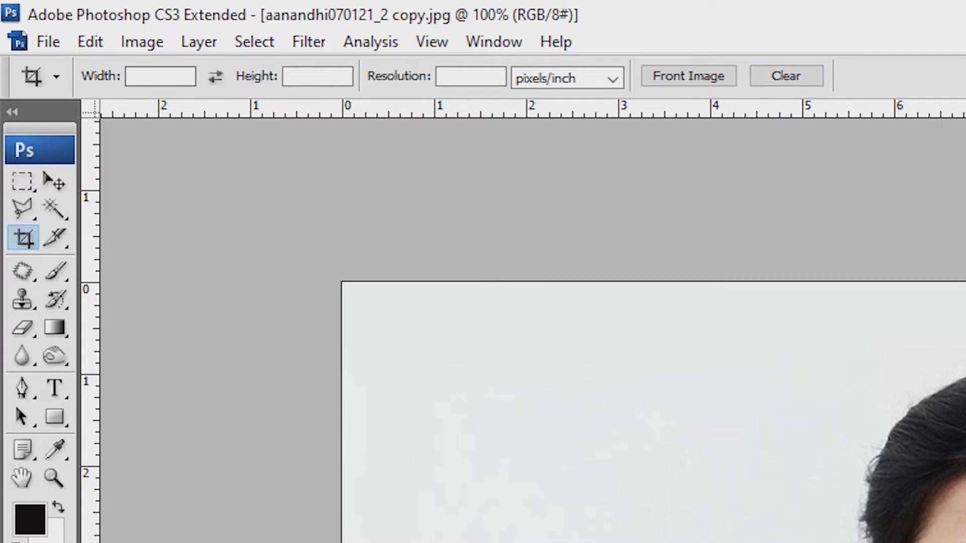
{"action": "left_click", "coordinate": [151, 76]}
{"action": "type", "text": "3.5cm"}
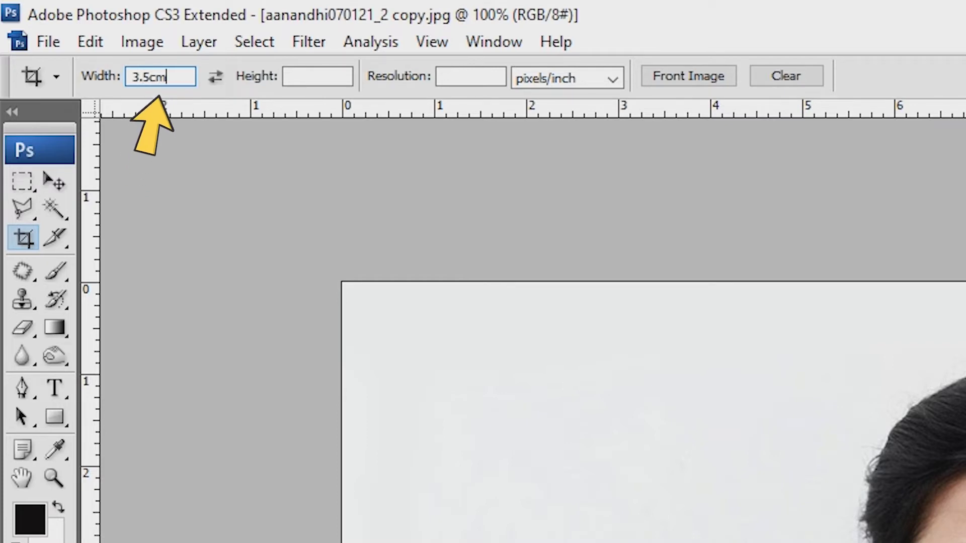
{"action": "key", "text": "Tab"}
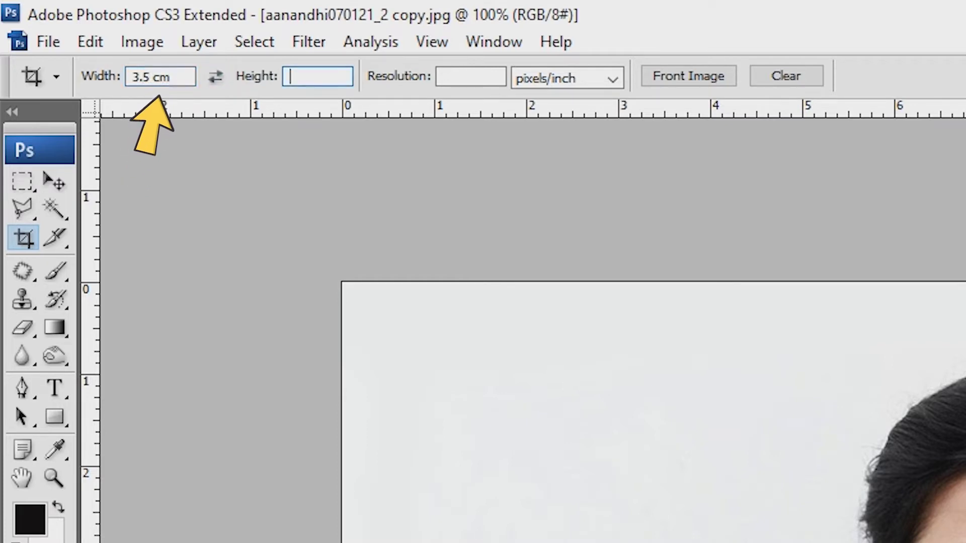
{"action": "type", "text": "4.5"}
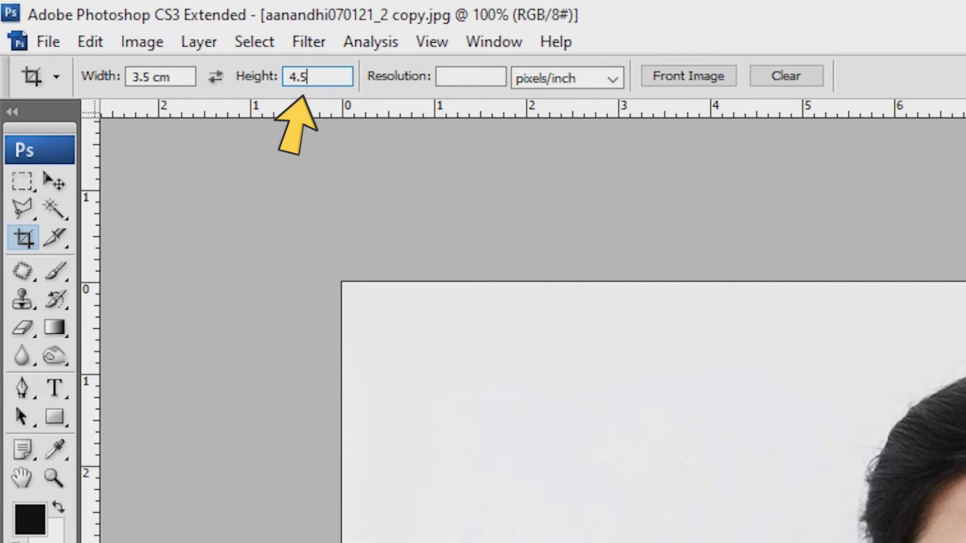
{"action": "type", "text": "cm"}
{"action": "key", "text": "Tab"}
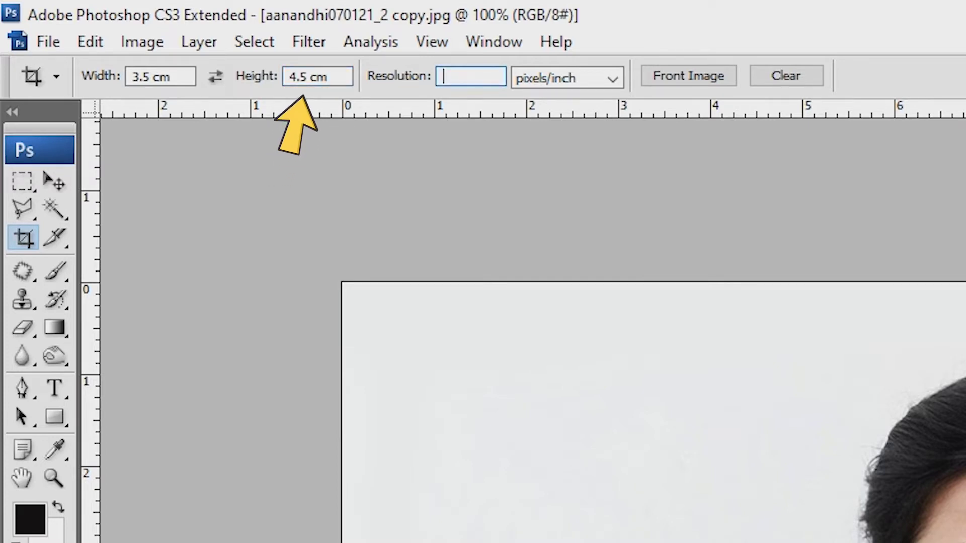
{"action": "type", "text": "300"}
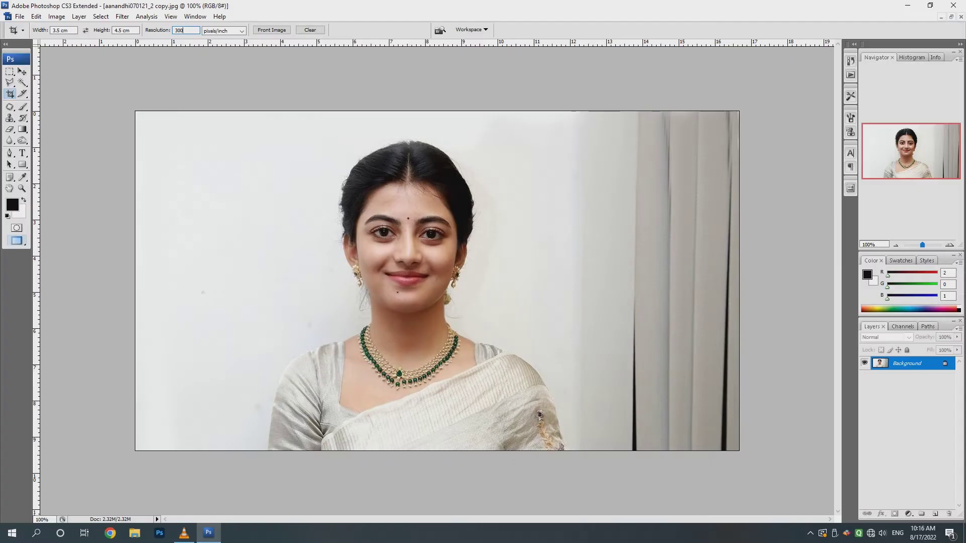
{"action": "left_click_drag", "start_coordinate": [308, 114], "coordinate": [334, 152]}
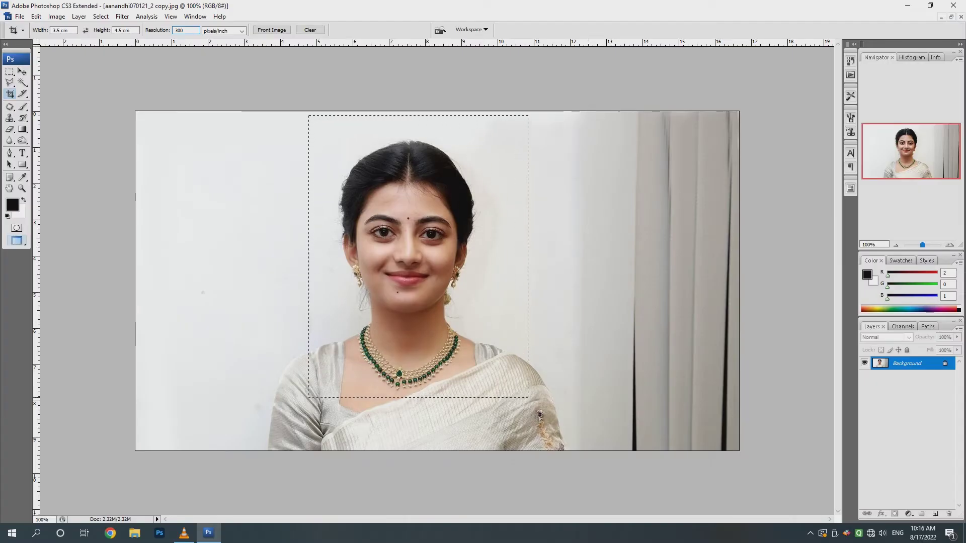
Crop the photo to a 3.5 × 4.5 cm frame centred on the head and shoulders.
{"action": "left_click_drag", "start_coordinate": [528, 397], "coordinate": [527, 397]}
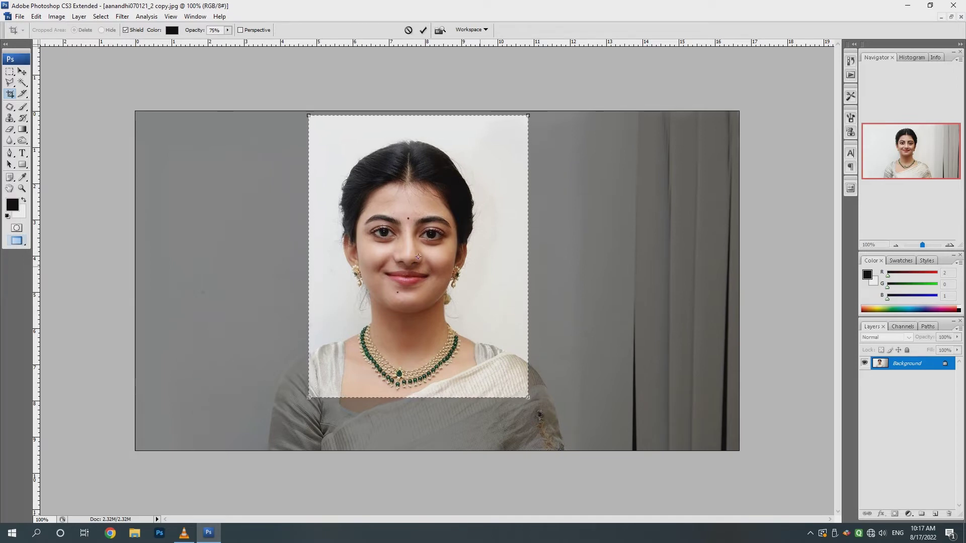
{"action": "left_click_drag", "start_coordinate": [418, 257], "coordinate": [402, 258]}
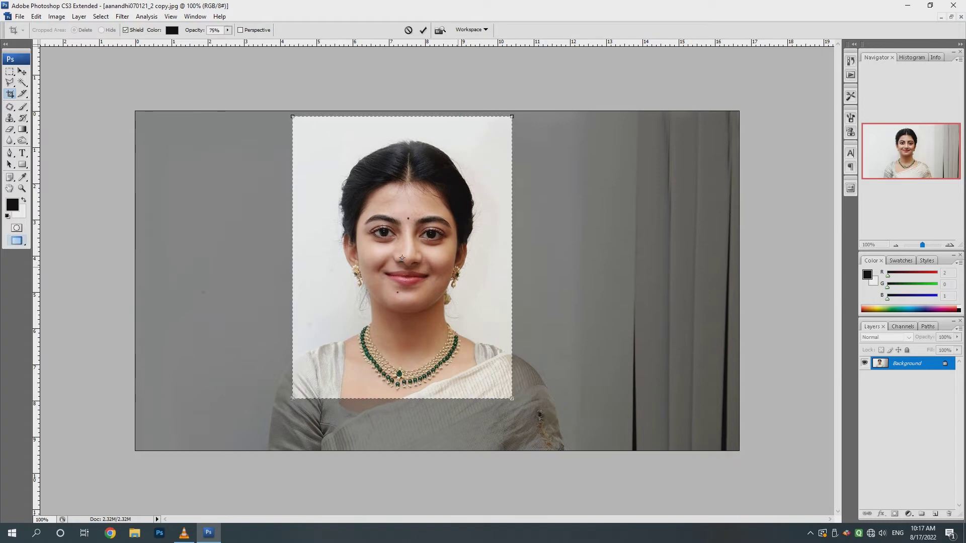
{"action": "left_click_drag", "start_coordinate": [401, 258], "coordinate": [411, 258]}
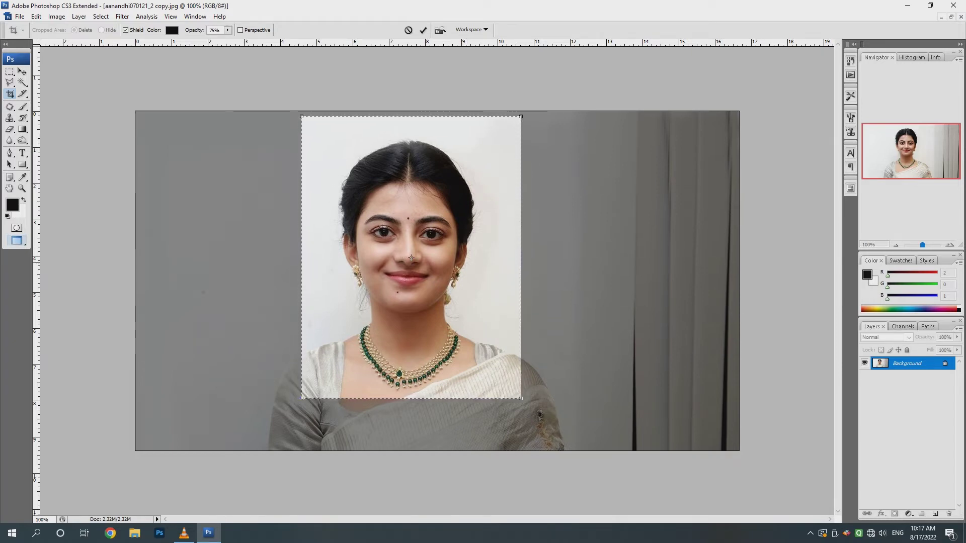
{"action": "key", "text": "Return"}
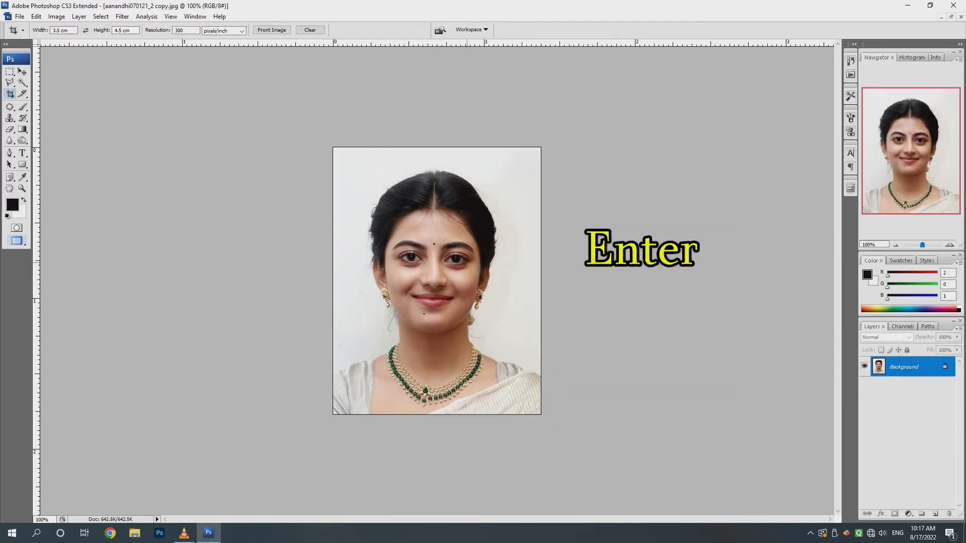
{"action": "key", "text": "v"}
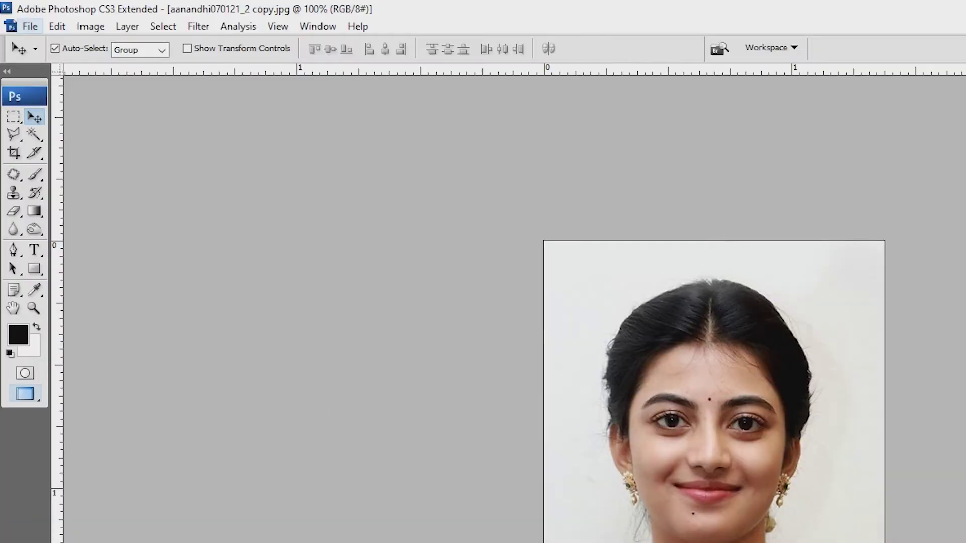
Save the cropped portrait as JPEG 'pp size' at Maximum quality 12.
{"action": "left_click", "coordinate": [30, 26]}
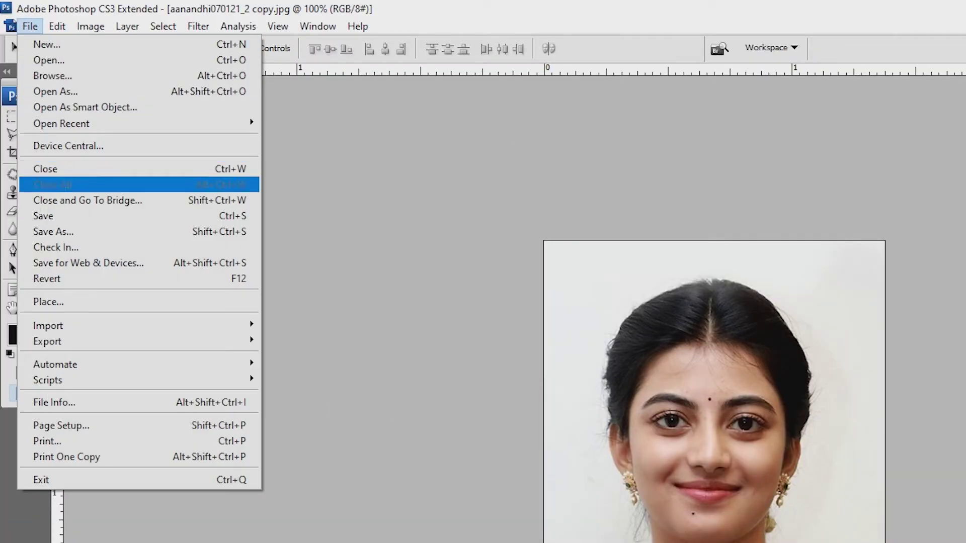
{"action": "left_click", "coordinate": [53, 231]}
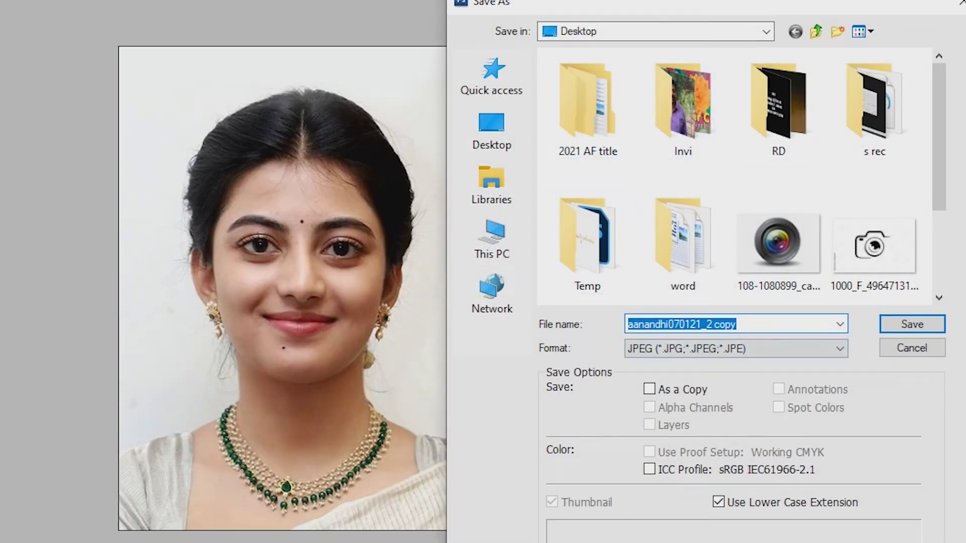
{"action": "type", "text": "pp "}
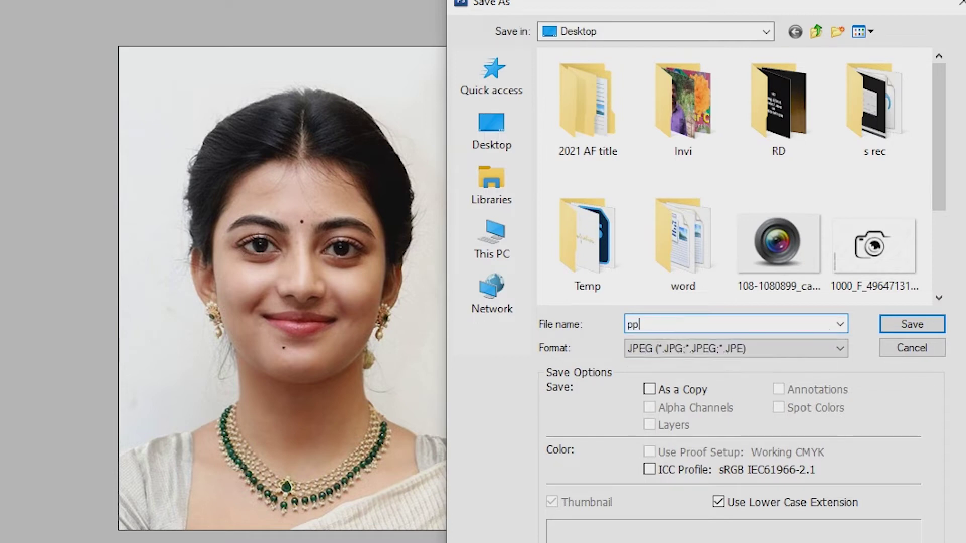
{"action": "type", "text": "siz"}
{"action": "type", "text": "e"}
{"action": "left_click", "coordinate": [736, 349]}
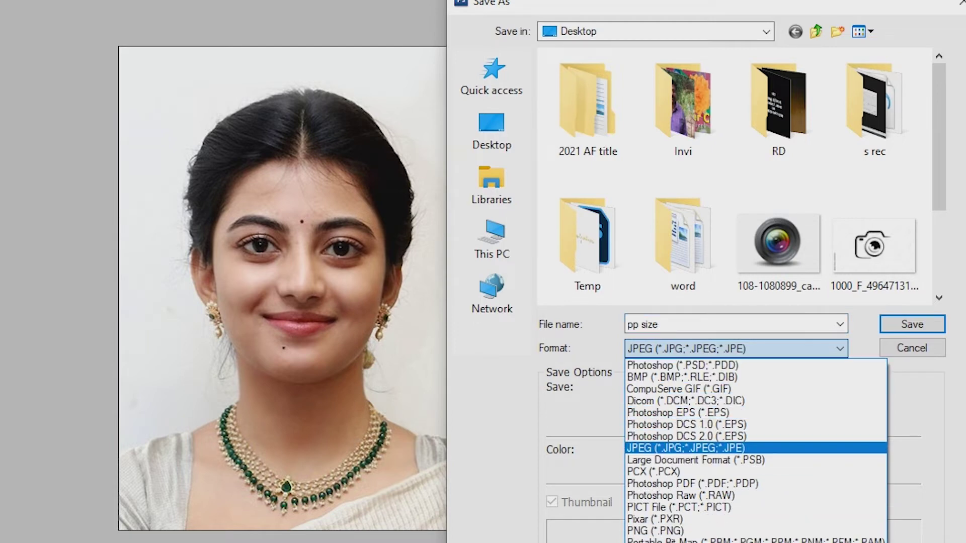
{"action": "left_click", "coordinate": [705, 447]}
{"action": "key", "text": "Return"}
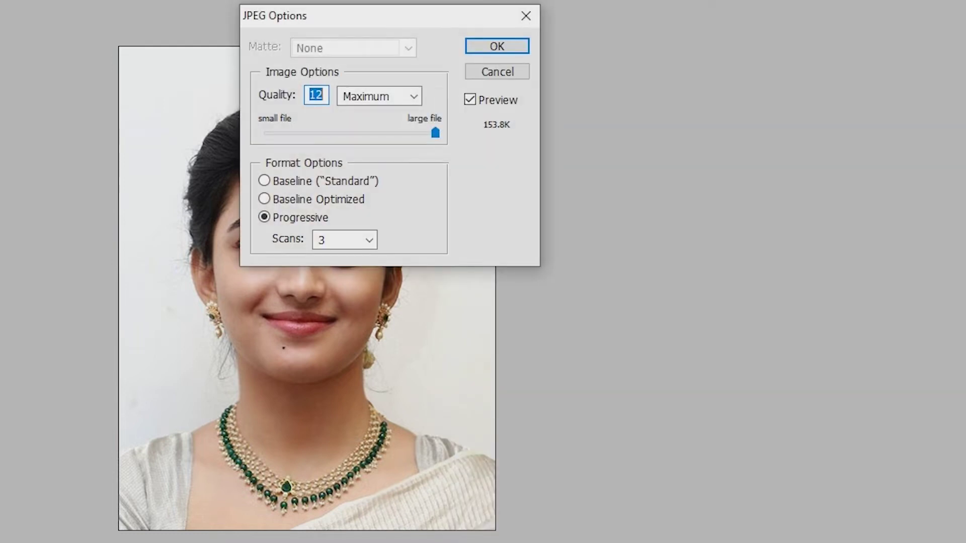
{"action": "type", "text": "4"}
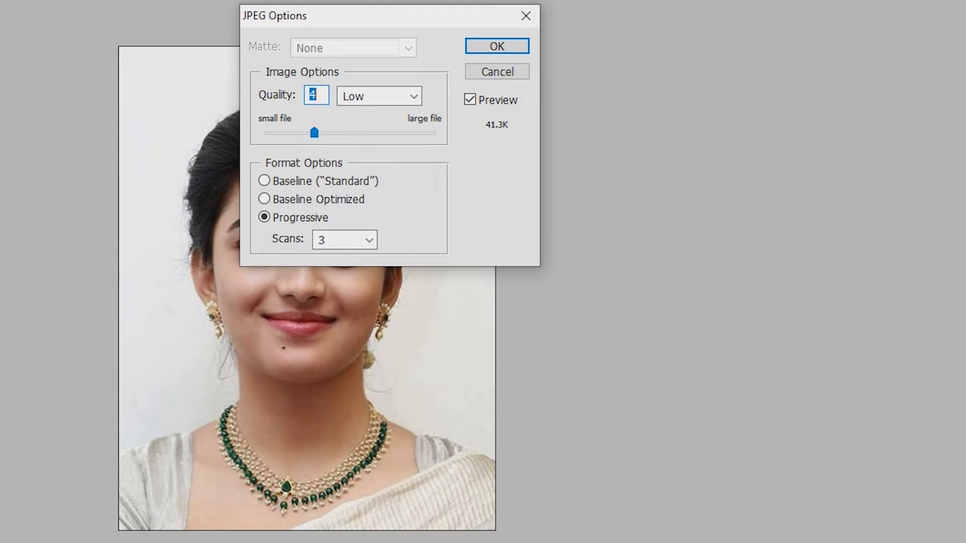
{"action": "left_click_drag", "start_coordinate": [314, 132], "coordinate": [435, 133]}
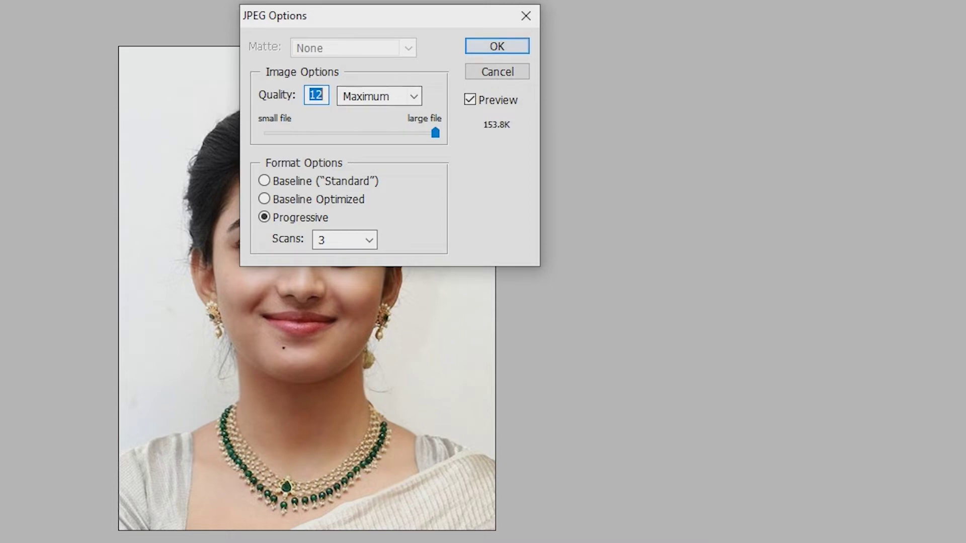
{"action": "key", "text": "Return"}
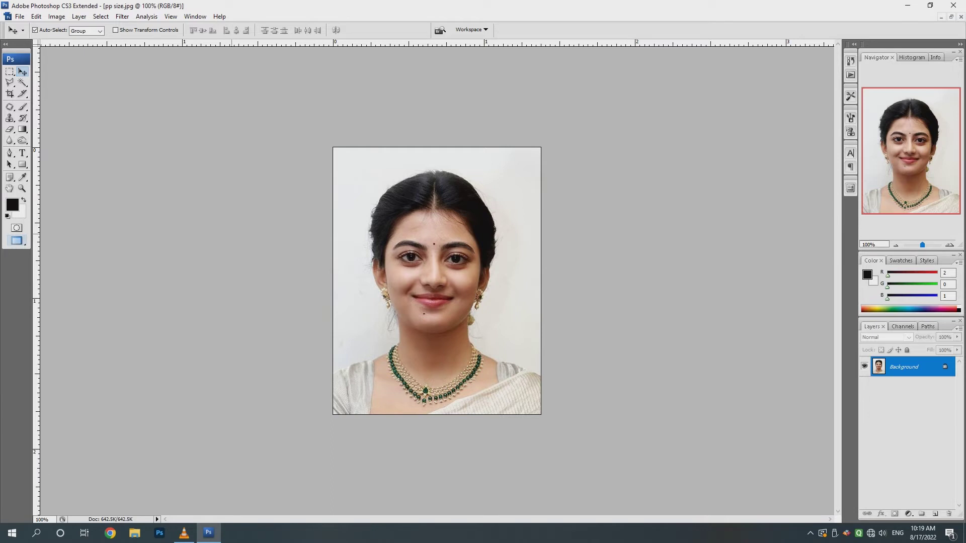
Create a new Photo preset document, Landscape 4 x 6 at 300 pixels/inch, white background.
{"action": "left_click", "coordinate": [20, 16]}
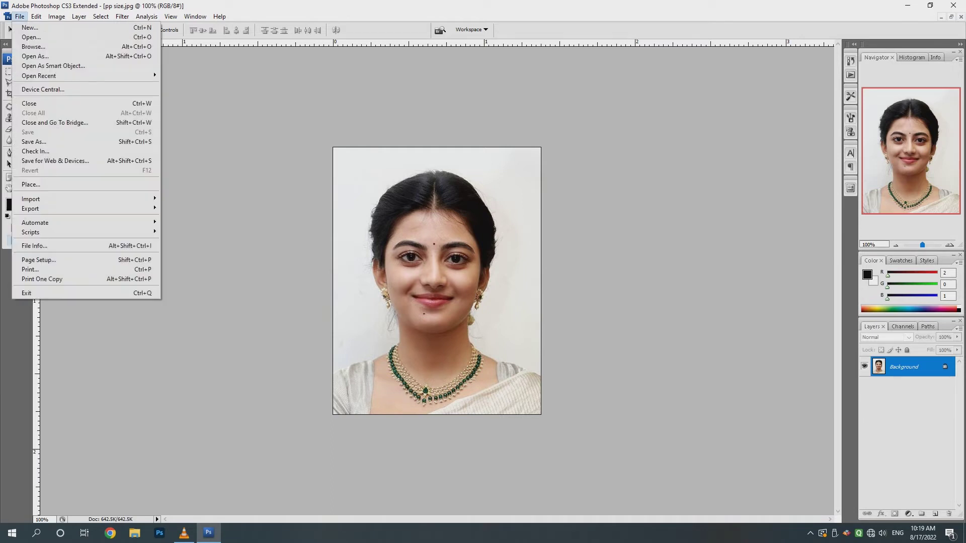
{"action": "left_click", "coordinate": [30, 28]}
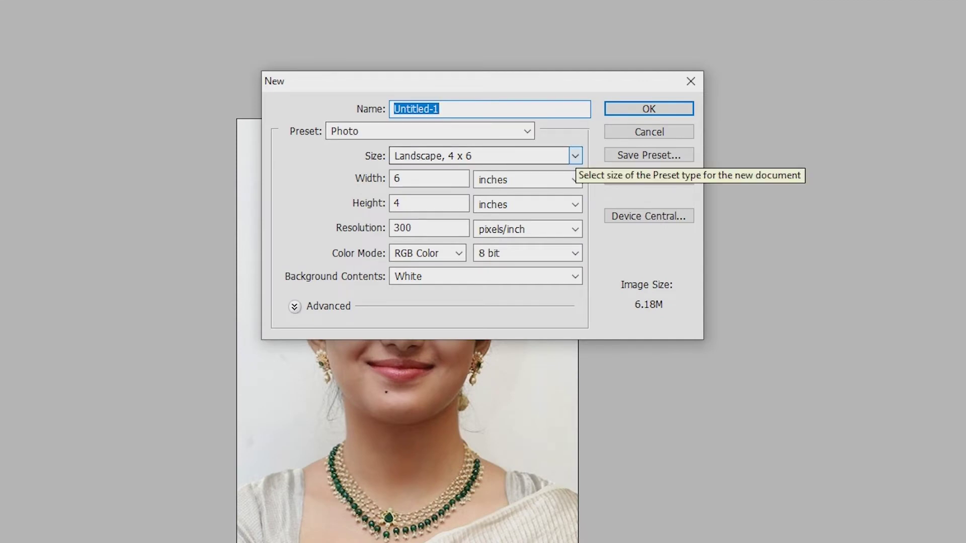
{"action": "left_click", "coordinate": [575, 156]}
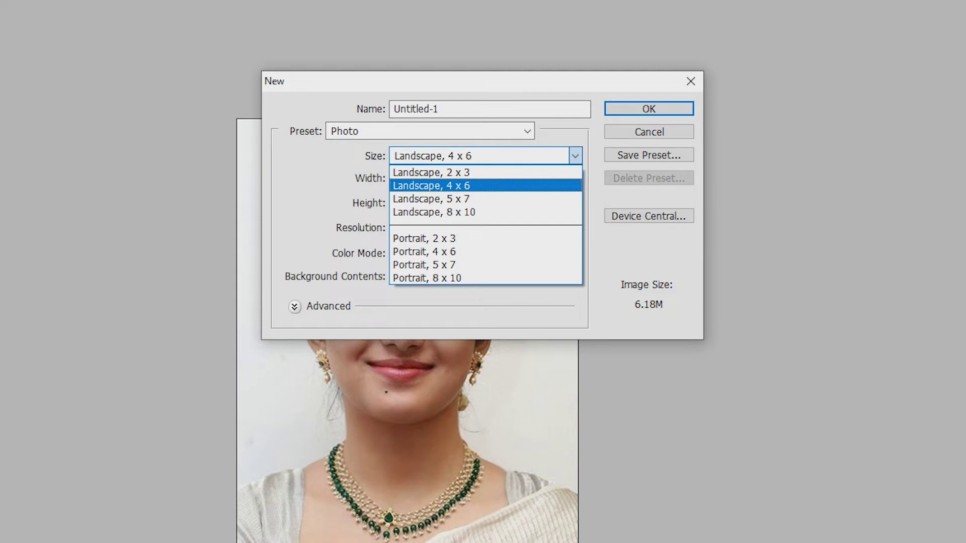
{"action": "key", "text": "Return"}
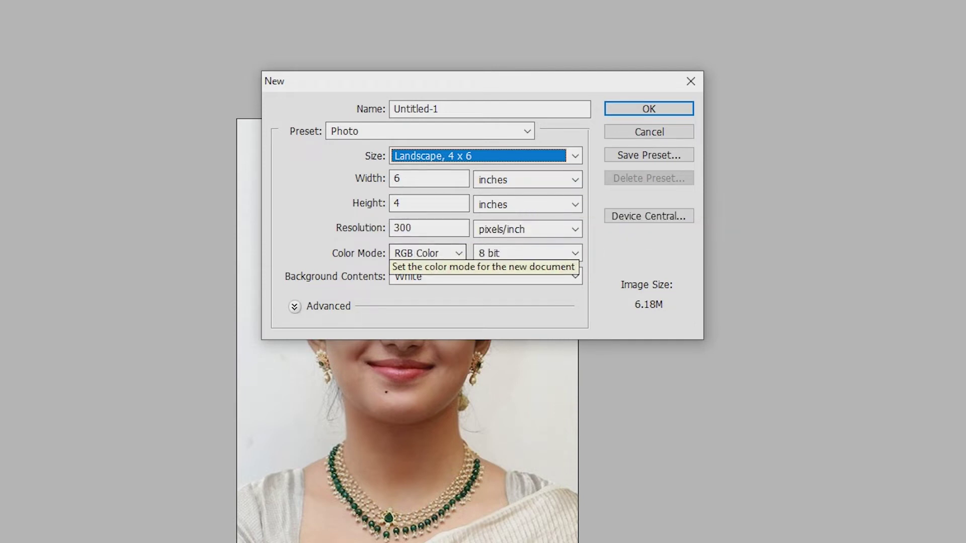
{"action": "left_click", "coordinate": [647, 111]}
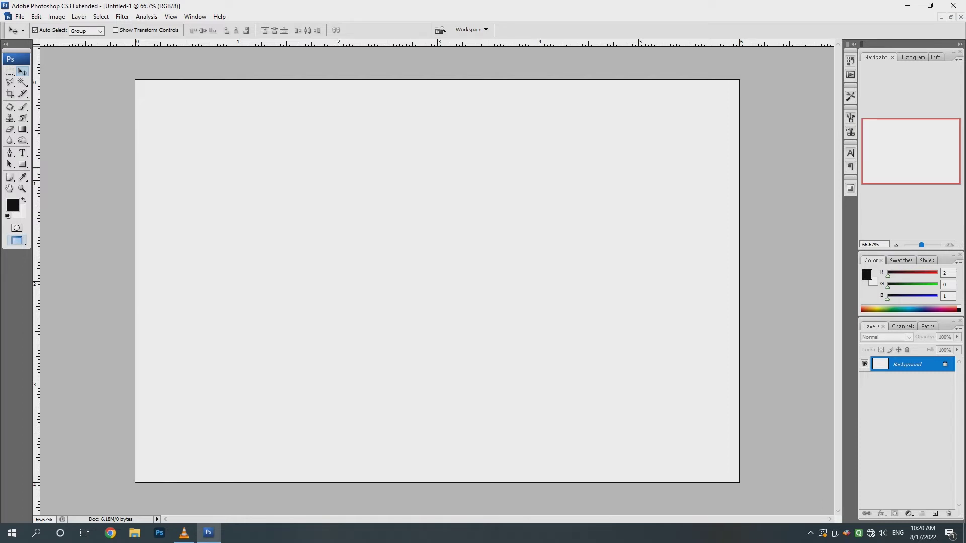
Reopen pp size.jpg from the Desktop.
{"action": "key", "text": "alt+f"}
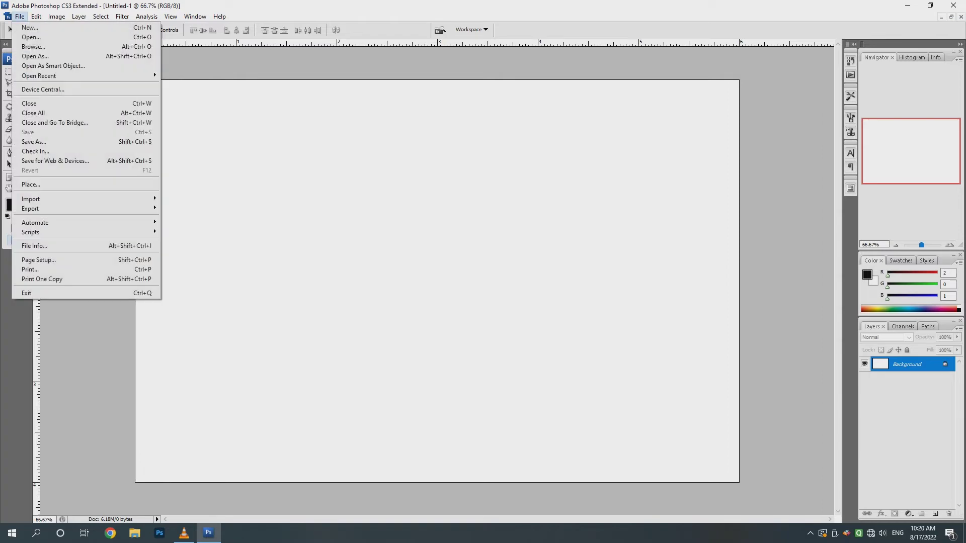
{"action": "key", "text": "o"}
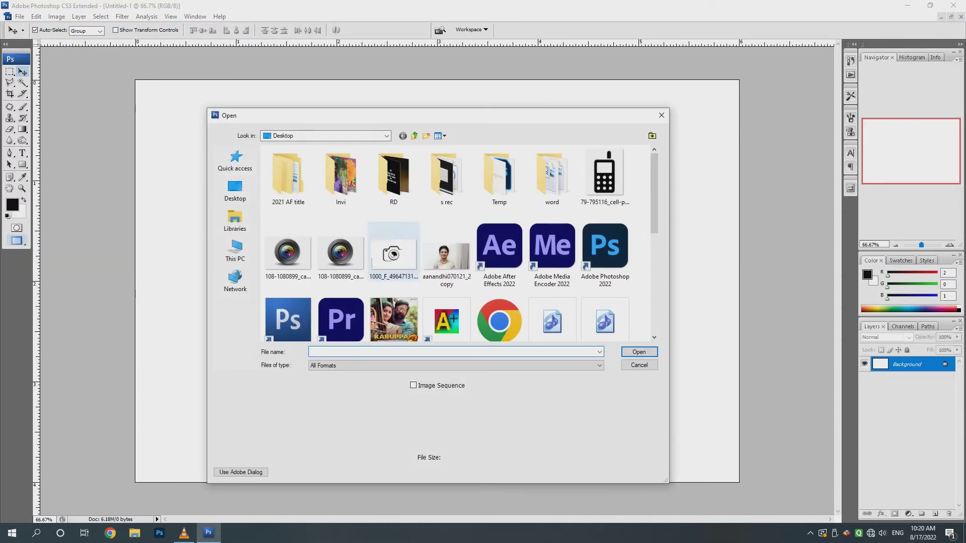
{"action": "left_click_drag", "start_coordinate": [654, 193], "coordinate": [654, 294]}
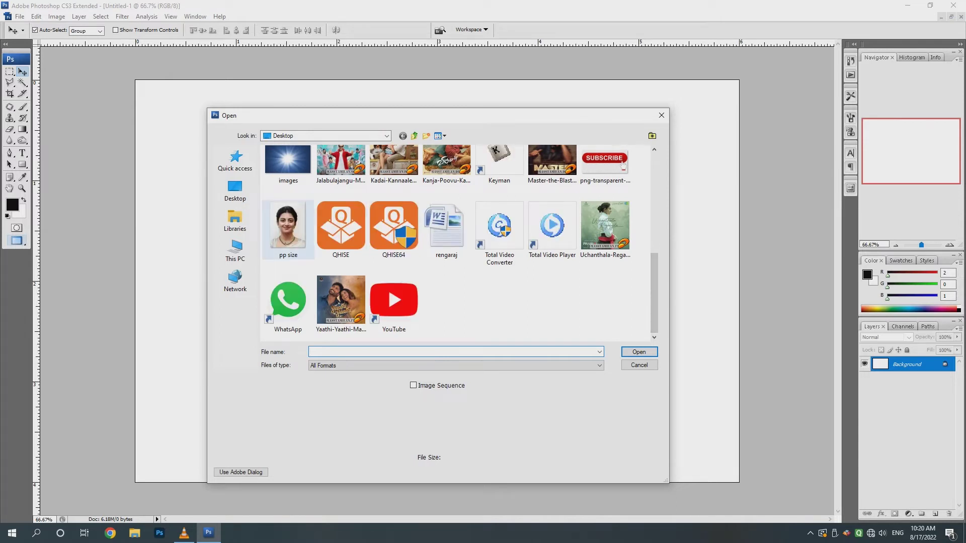
{"action": "left_click", "coordinate": [287, 226]}
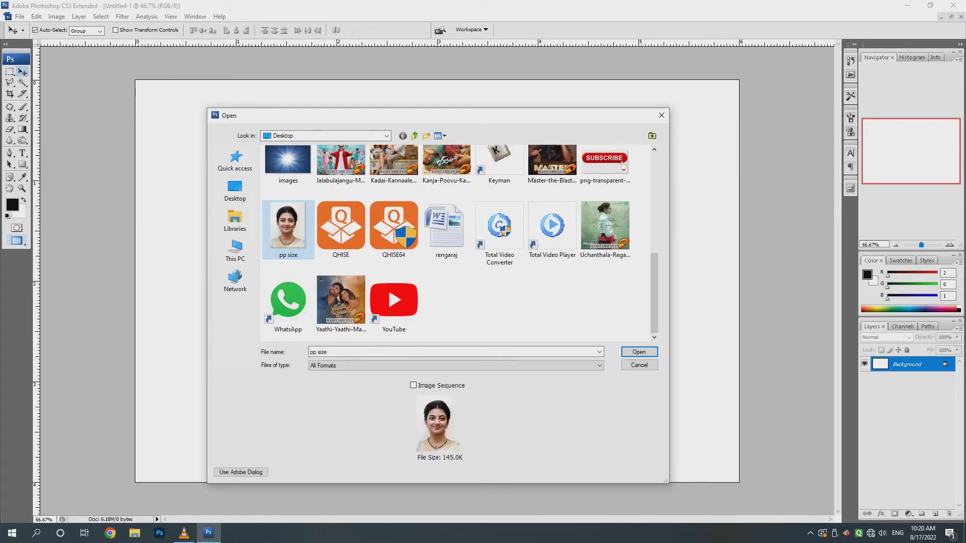
{"action": "left_click", "coordinate": [638, 352]}
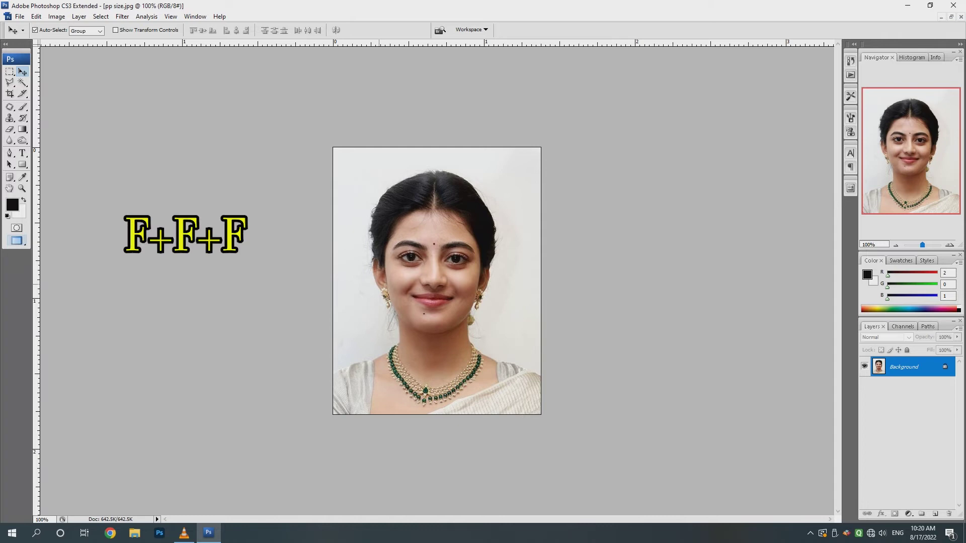
Drag the passport photo onto Untitled-1 as Layer 1 and place it near the top-left.
{"action": "key", "text": "f"}
{"action": "key", "text": "f"}
{"action": "key", "text": "f"}
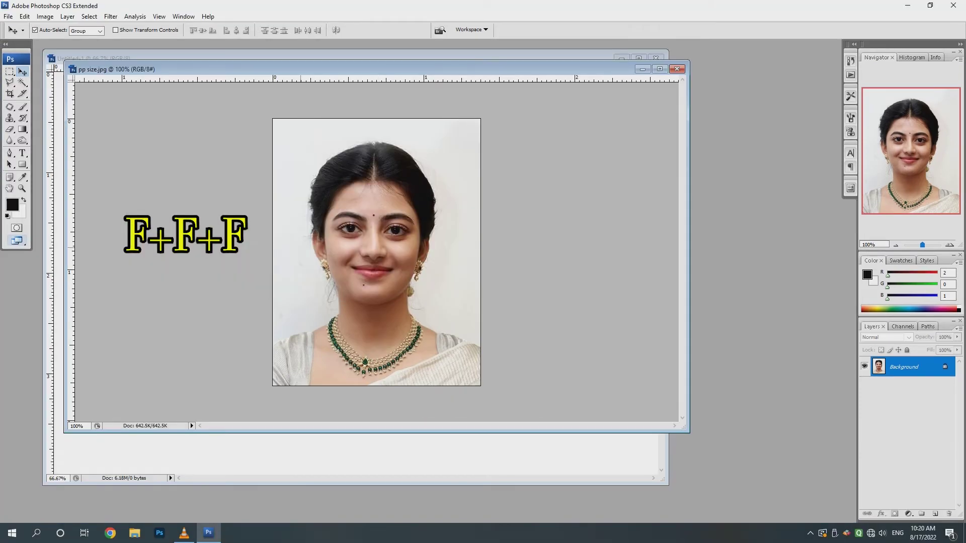
{"action": "left_click_drag", "start_coordinate": [352, 69], "coordinate": [643, 93]}
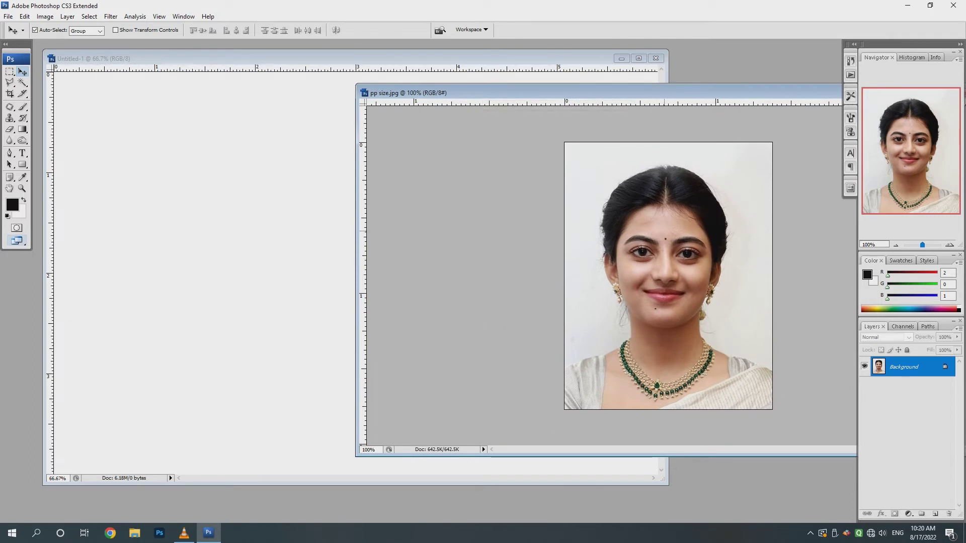
{"action": "left_click_drag", "start_coordinate": [668, 276], "coordinate": [235, 249]}
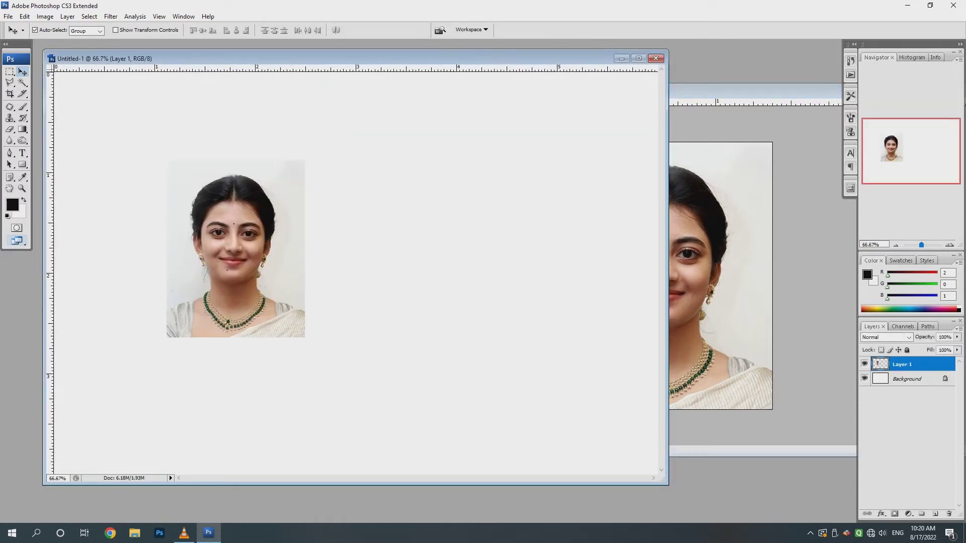
{"action": "left_click", "coordinate": [638, 58]}
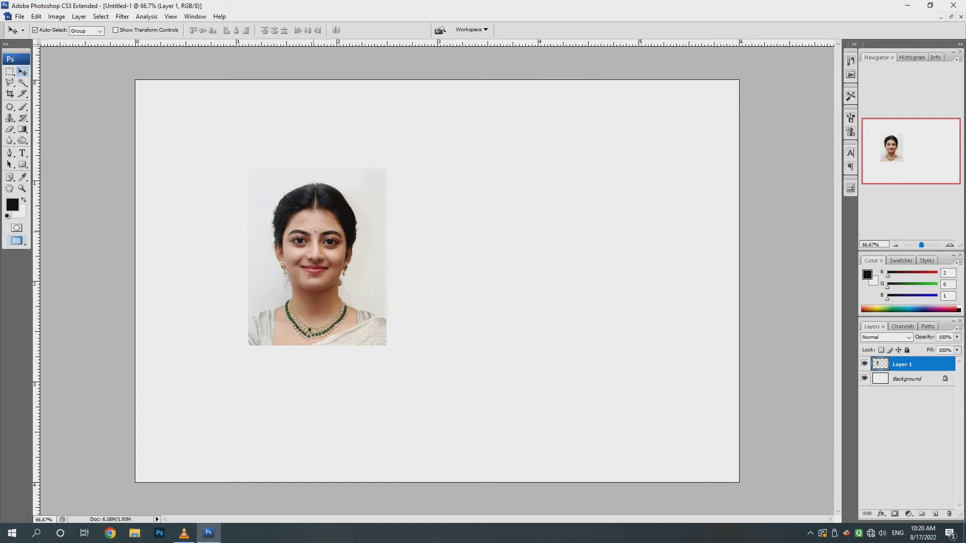
{"action": "left_click_drag", "start_coordinate": [317, 257], "coordinate": [262, 217]}
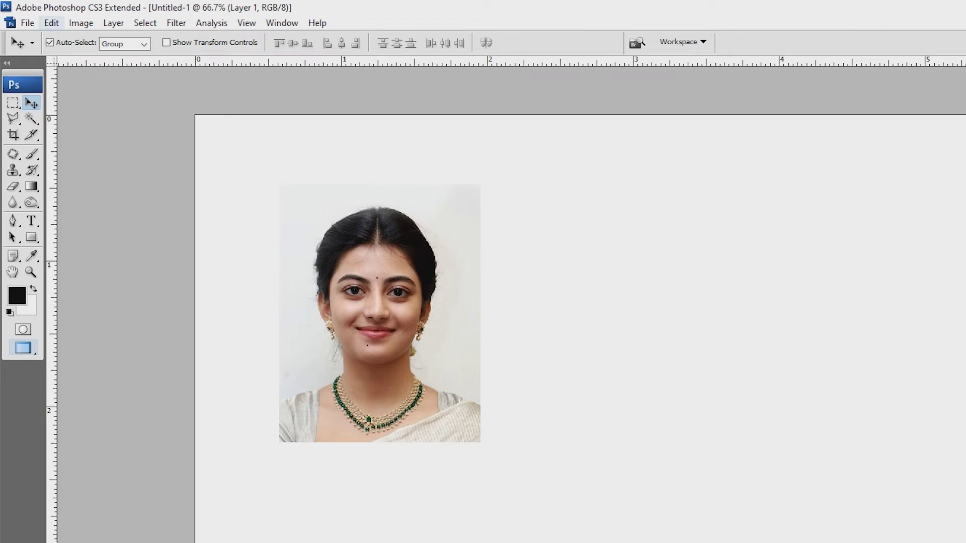
Stroke the photo layer with a 3 px black border, centred.
{"action": "left_click", "coordinate": [51, 23]}
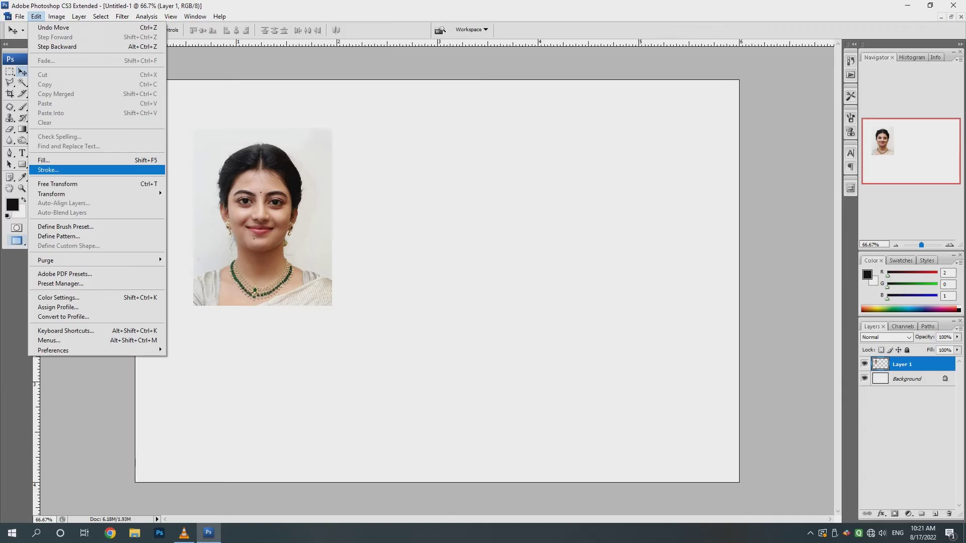
{"action": "left_click", "coordinate": [68, 244]}
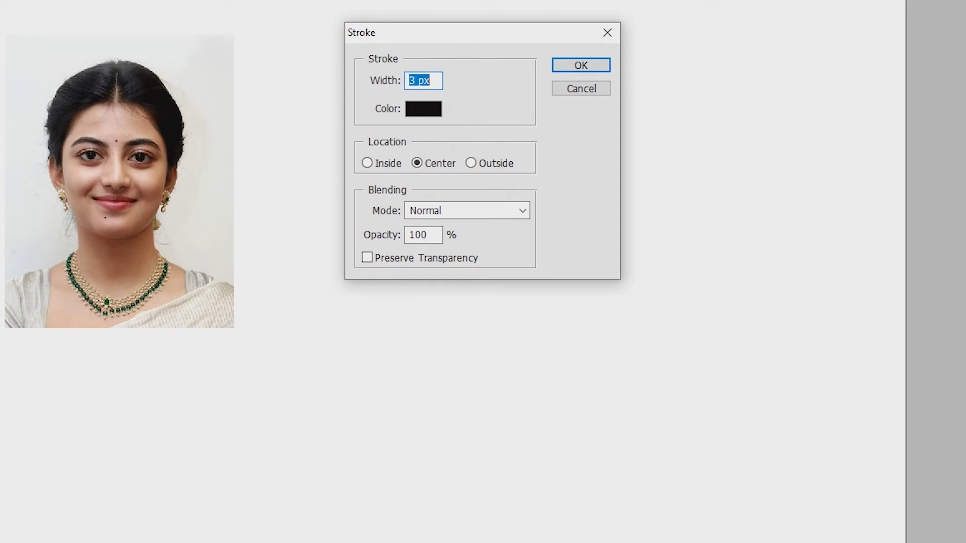
{"action": "key", "text": "Home"}
{"action": "key", "text": "shift+Right"}
{"action": "type", "text": "3"}
{"action": "left_click", "coordinate": [422, 108]}
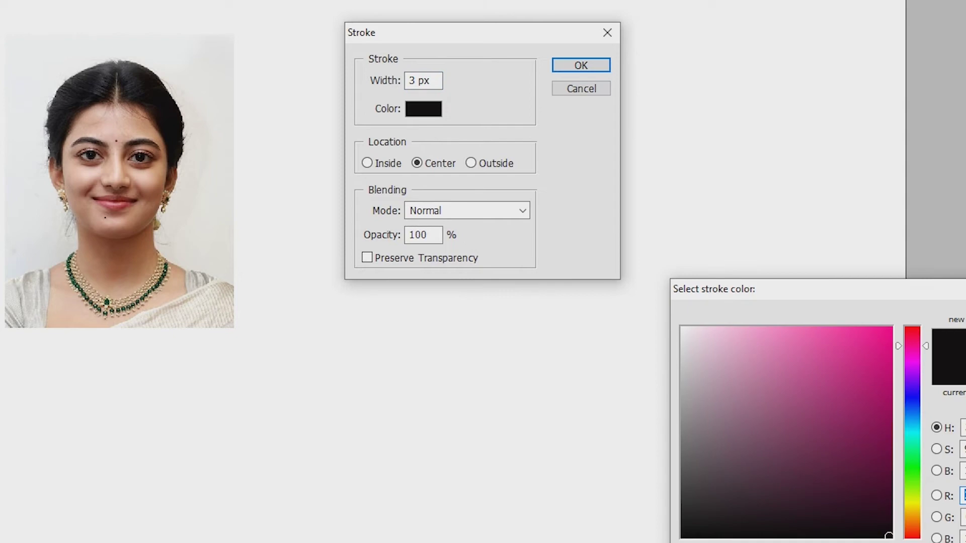
{"action": "key", "text": "Return"}
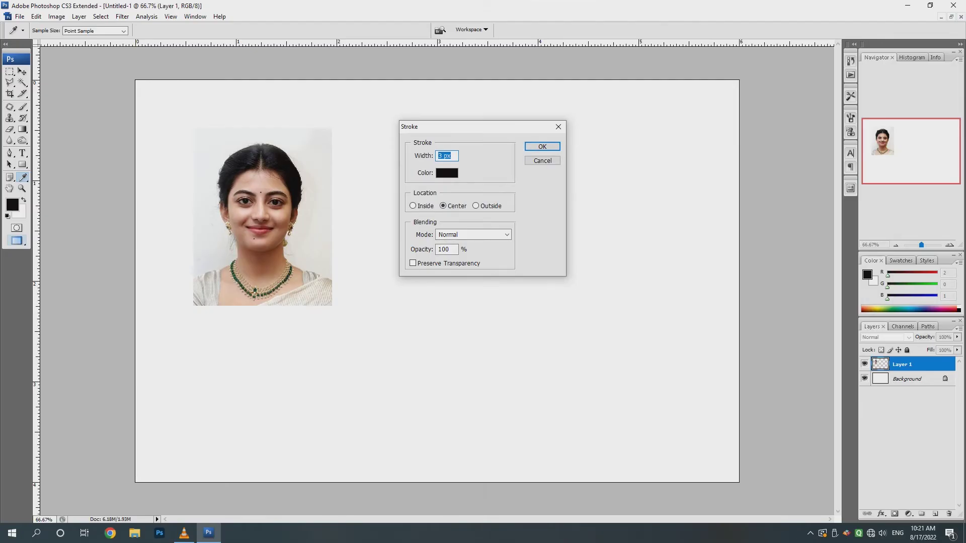
{"action": "key", "text": "Return"}
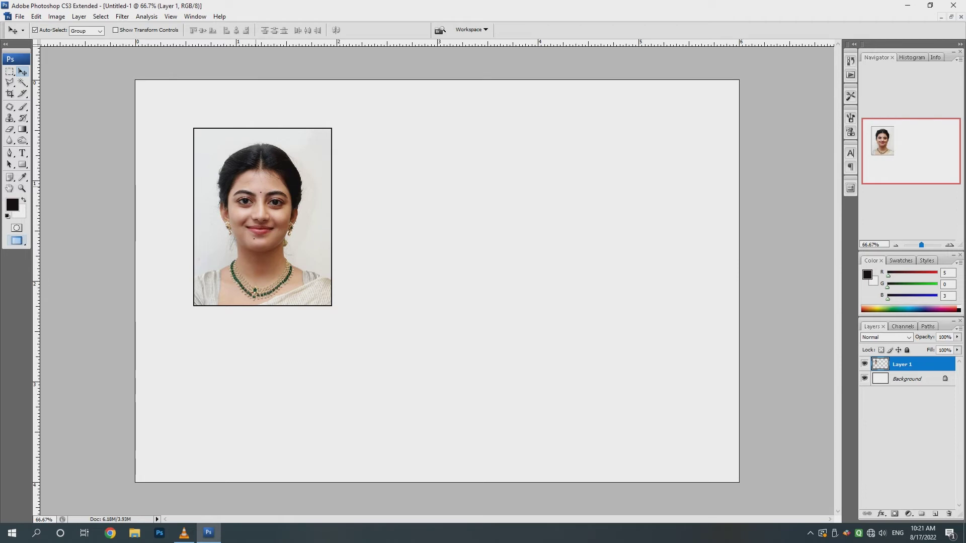
Alt-drag three copies of the framed photo to form a top row of four.
{"action": "left_click_drag", "start_coordinate": [262, 216], "coordinate": [211, 177]}
{"action": "key", "text": "Right"}
{"action": "key", "text": "Right"}
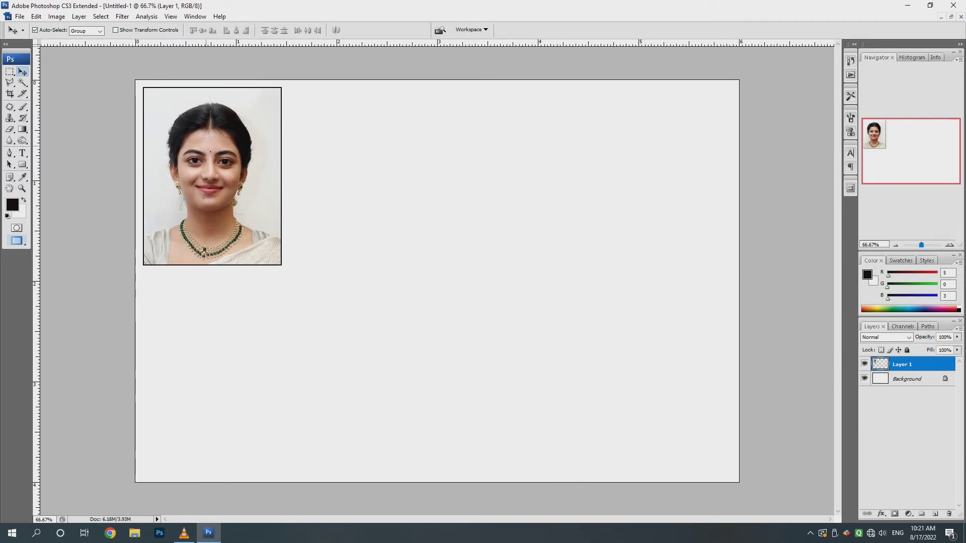
{"action": "left_click_drag", "start_coordinate": [211, 176], "coordinate": [359, 176]}
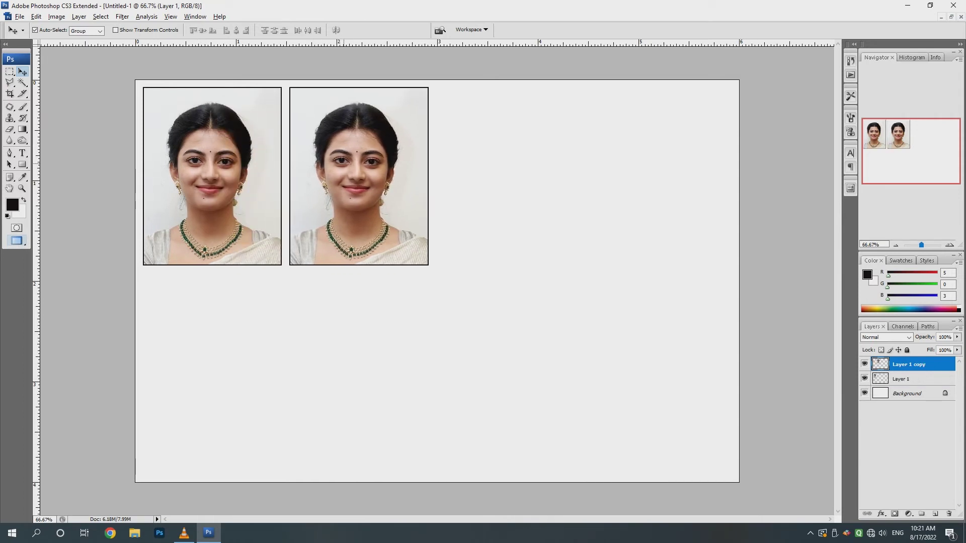
{"action": "left_click_drag", "start_coordinate": [359, 176], "coordinate": [508, 176]}
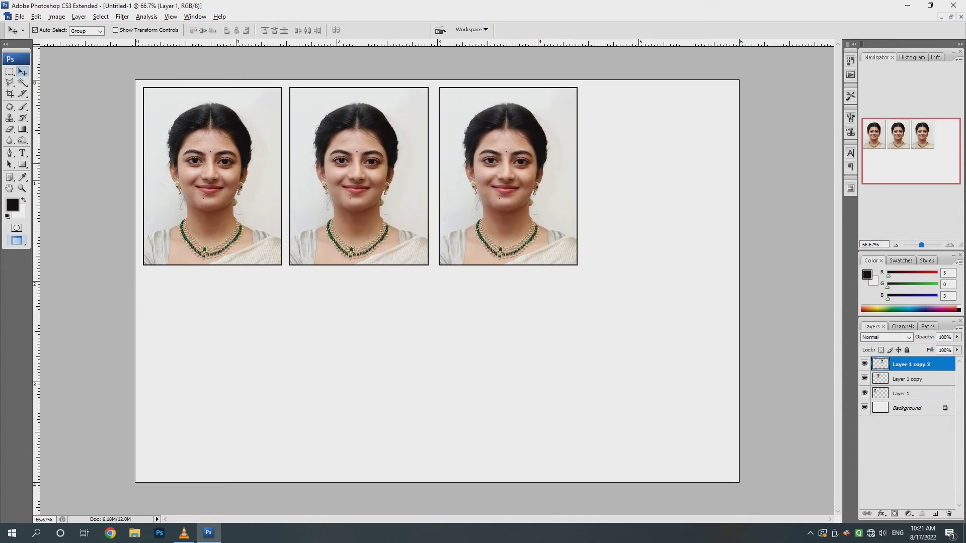
{"action": "left_click_drag", "start_coordinate": [508, 176], "coordinate": [659, 176]}
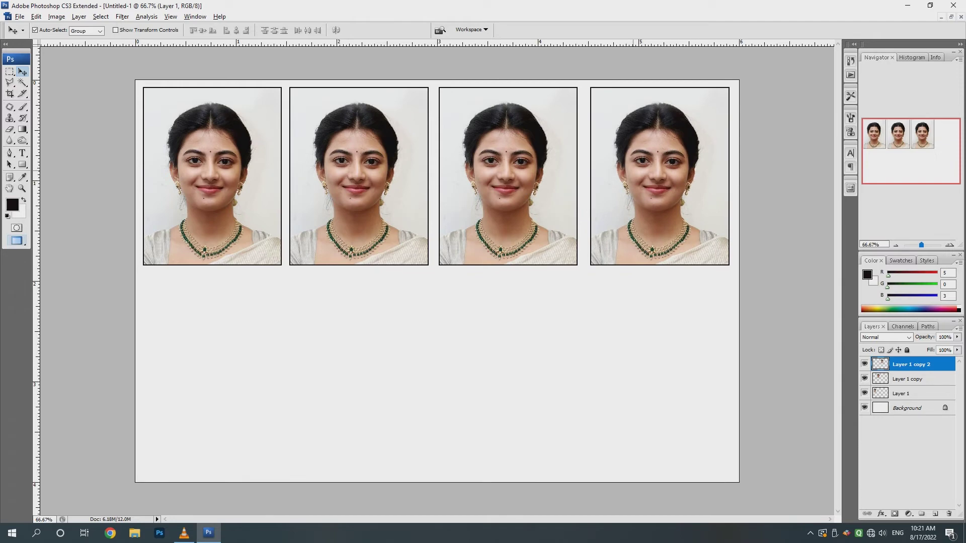
Nudge the fourth, third and second photos right to even out the row spacing.
{"action": "key", "text": "Right"}
{"action": "key", "text": "Right"}
{"action": "key", "text": "Right"}
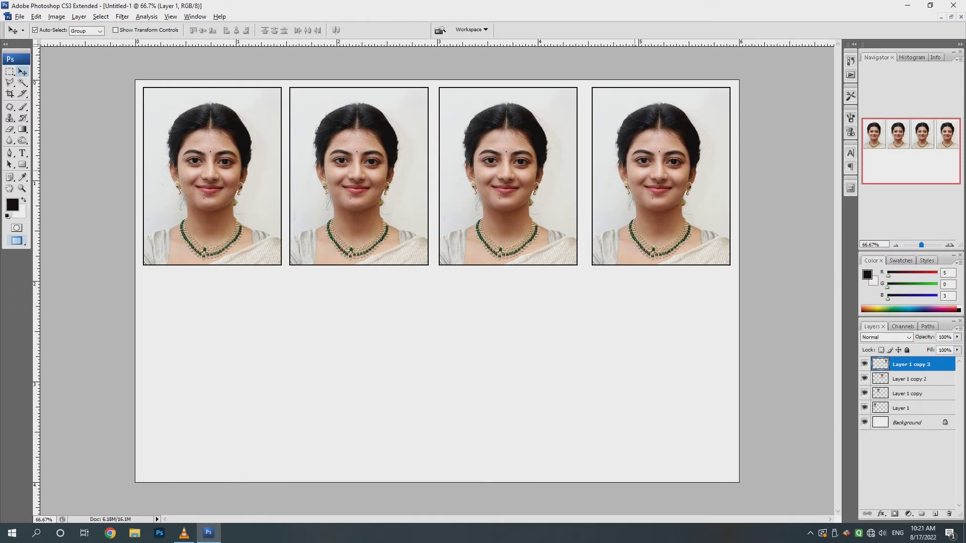
{"action": "key", "text": "Right"}
{"action": "key", "text": "Right"}
{"action": "key", "text": "Right"}
{"action": "key", "text": "Right"}
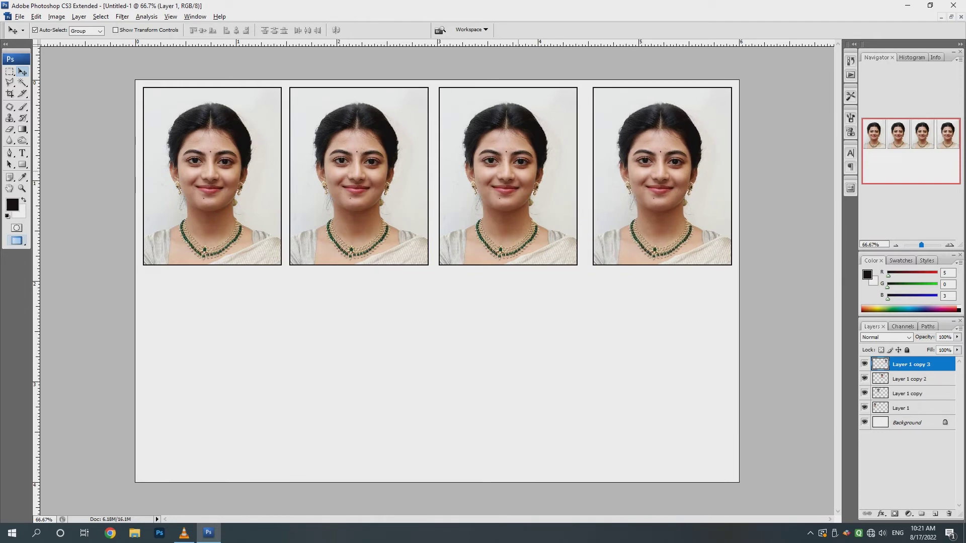
{"action": "key", "text": "alt+bracketleft"}
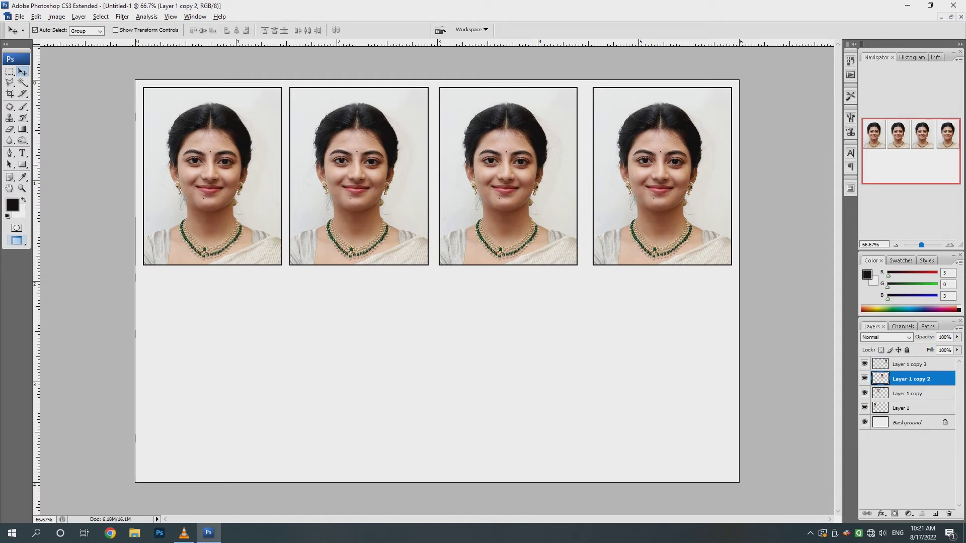
{"action": "key", "text": "Right"}
{"action": "key", "text": "Right"}
{"action": "key", "text": "Right"}
{"action": "key", "text": "Right"}
{"action": "key", "text": "Right"}
{"action": "key", "text": "Right"}
{"action": "key", "text": "Right"}
{"action": "key", "text": "Right"}
{"action": "key", "text": "Right"}
{"action": "key", "text": "alt+bracketleft"}
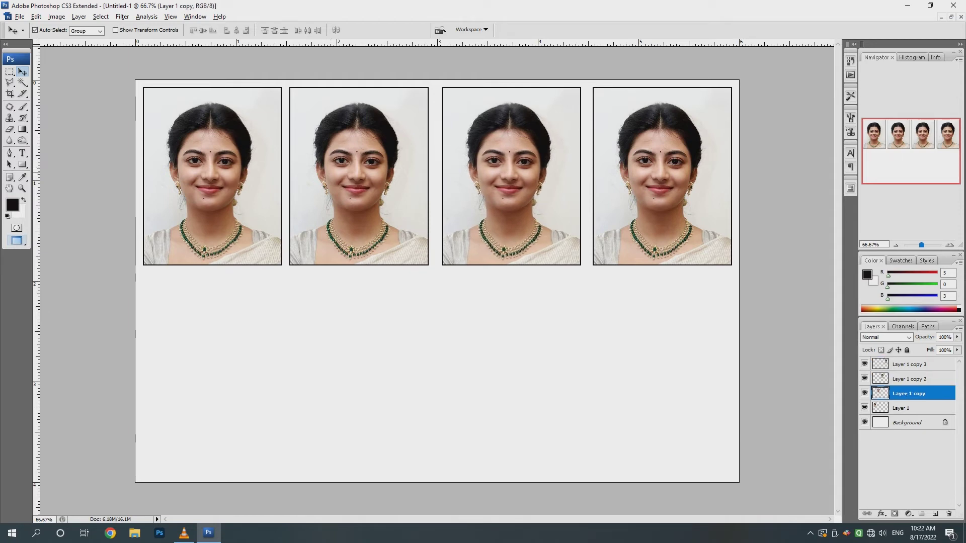
{"action": "key", "text": "Right"}
{"action": "key", "text": "Right"}
{"action": "key", "text": "Right"}
{"action": "key", "text": "Right"}
{"action": "key", "text": "Right"}
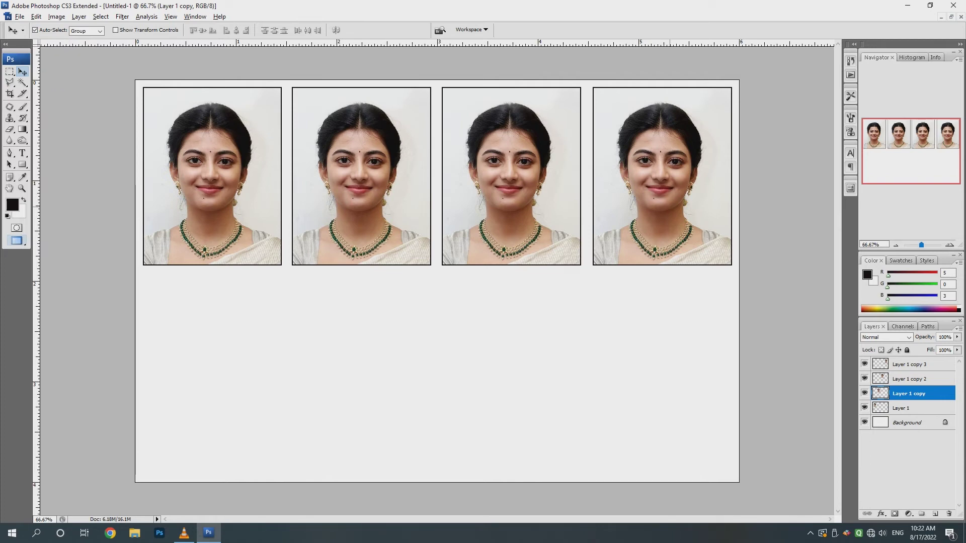
Select all four photo layers and copy them into a second row below, making eight photos.
{"action": "key", "text": "alt+period"}
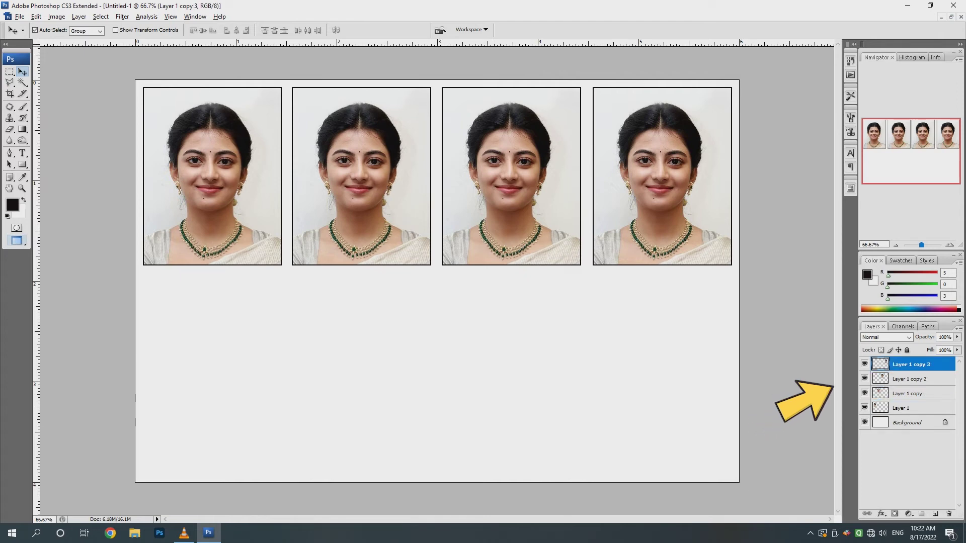
{"action": "key", "text": "ctrl+alt+a"}
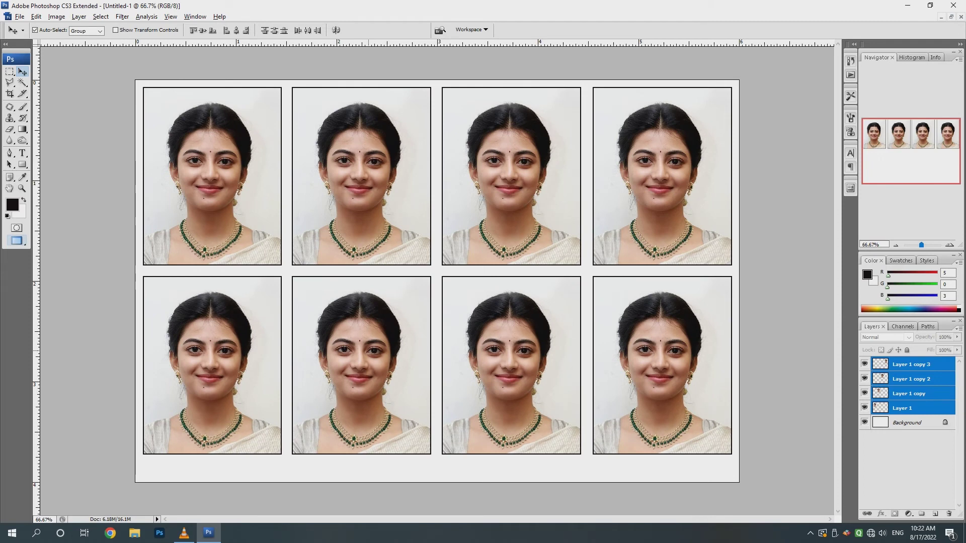
{"action": "key", "text": "shift+Down"}
{"action": "key", "text": "shift+Down"}
{"action": "key", "text": "shift+Down"}
{"action": "key", "text": "shift+Down"}
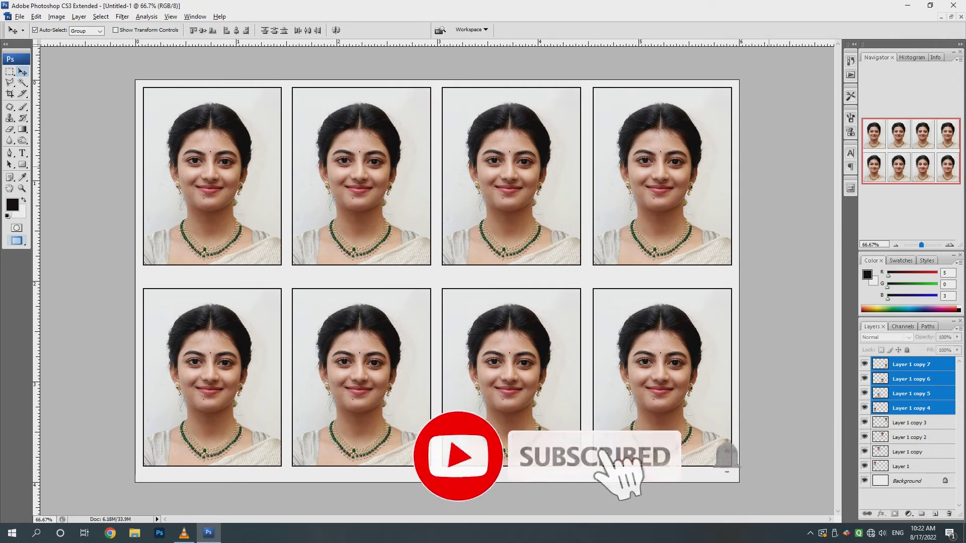
Name the sheet maxi2 in Save As and choose JPEG as the format.
{"action": "left_click", "coordinate": [19, 16]}
{"action": "left_click", "coordinate": [35, 142]}
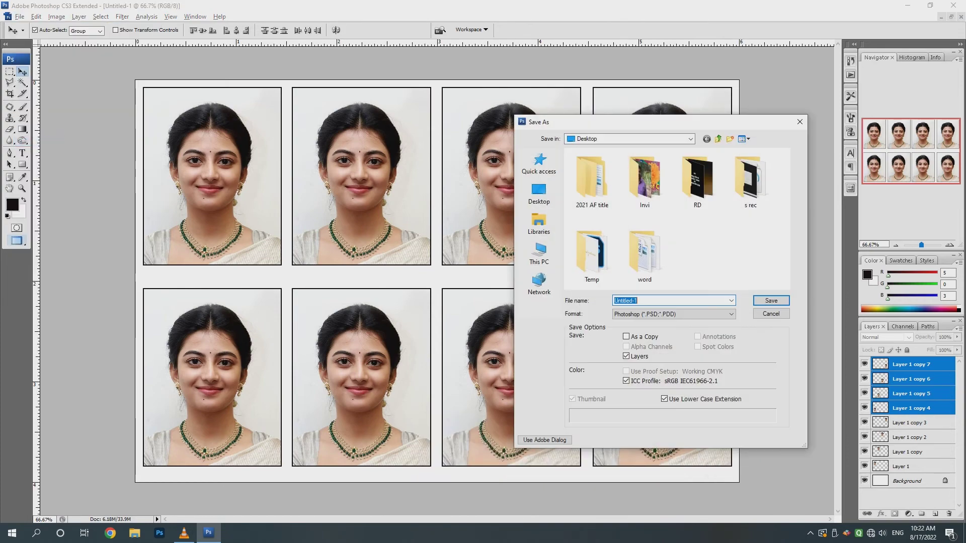
{"action": "key", "text": "BackSpace"}
{"action": "type", "text": "maxi2"}
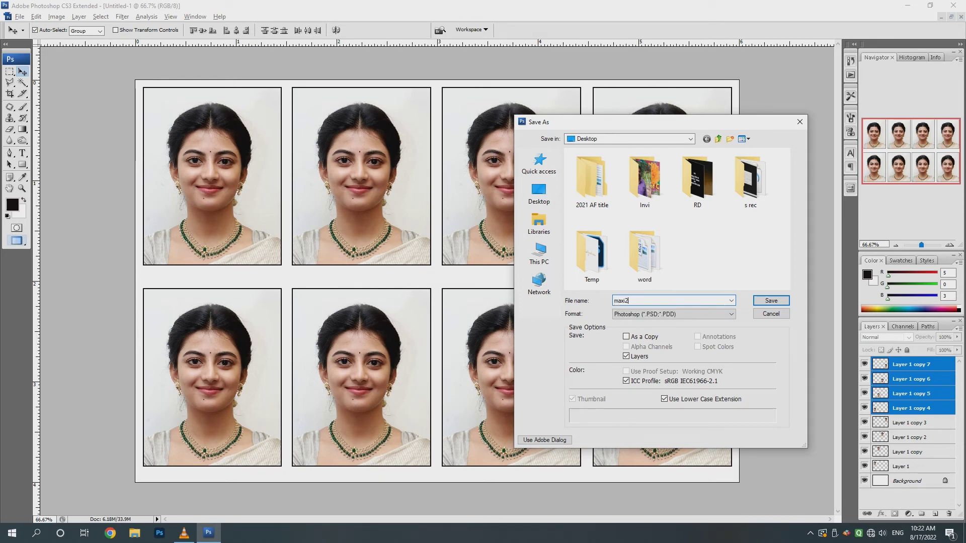
{"action": "key", "text": "Tab"}
{"action": "key", "text": "alt+Down"}
{"action": "key", "text": "Down"}
{"action": "key", "text": "Down"}
{"action": "key", "text": "Down"}
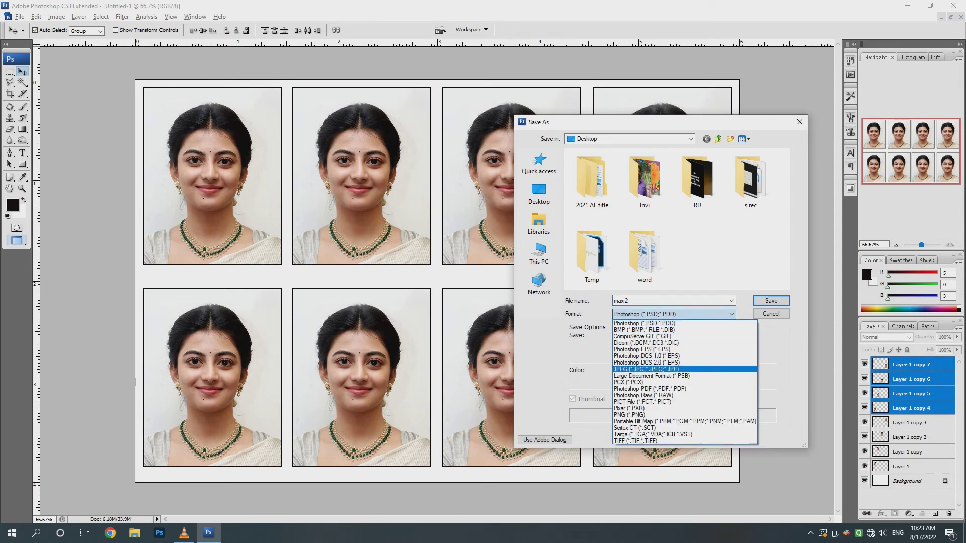
{"action": "key", "text": "Return"}
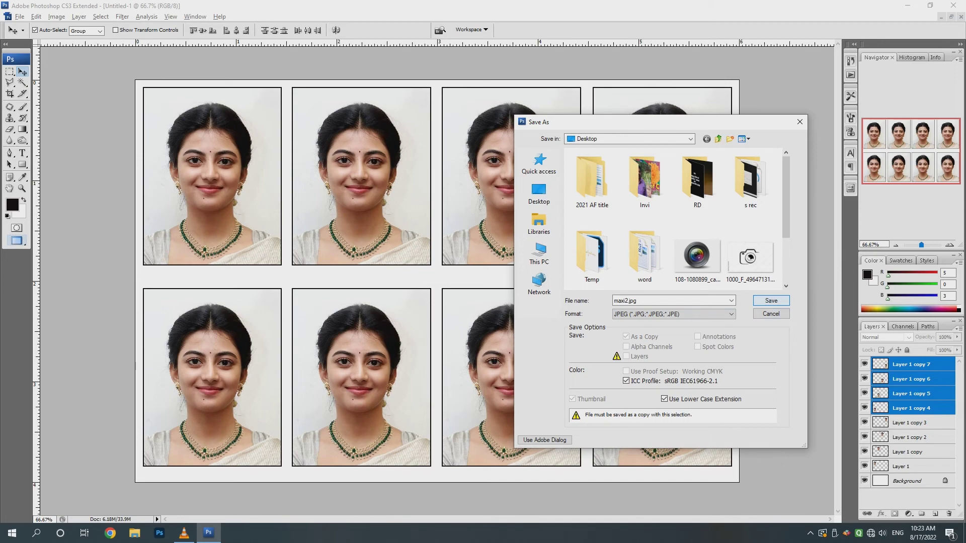
Save the file with JPEG quality set to Maximum 12.
{"action": "key", "text": "Return"}
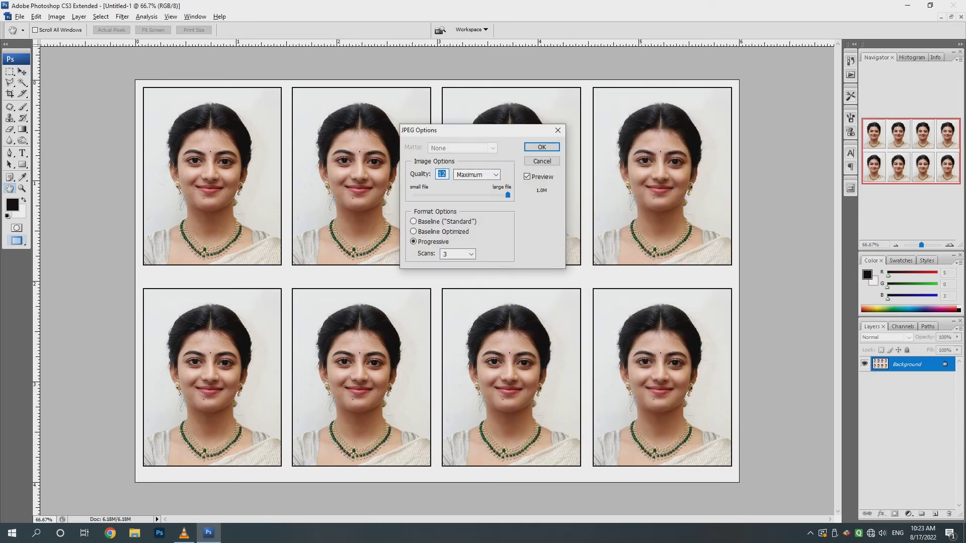
{"action": "type", "text": "5"}
{"action": "type", "text": "12"}
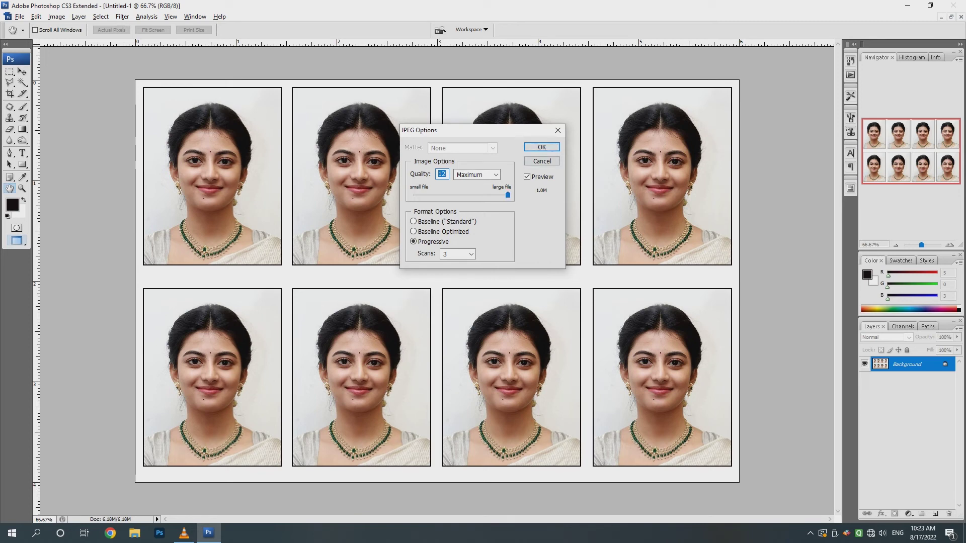
{"action": "key", "text": "Return"}
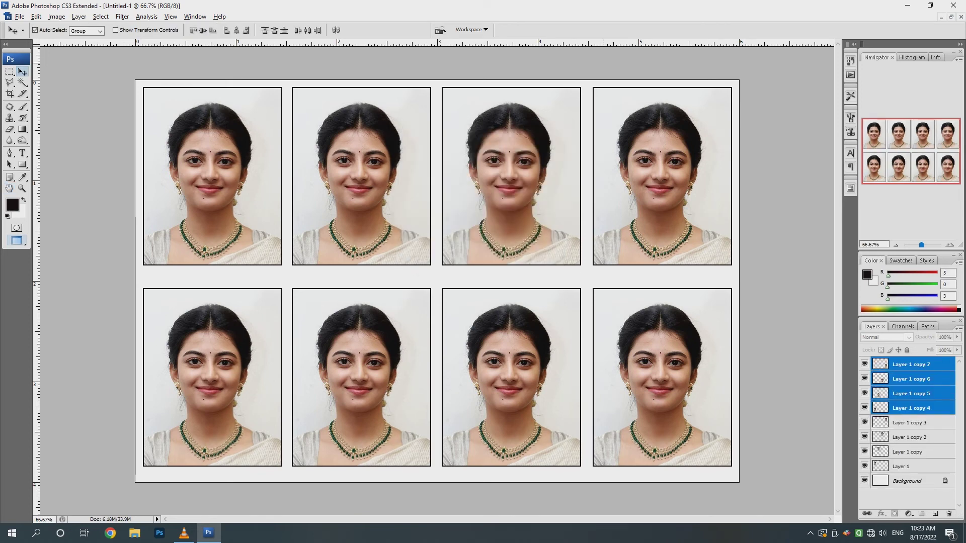
Show the desktop and open the saved maxi2 image to view the sheet.
{"action": "key", "text": "super+d"}
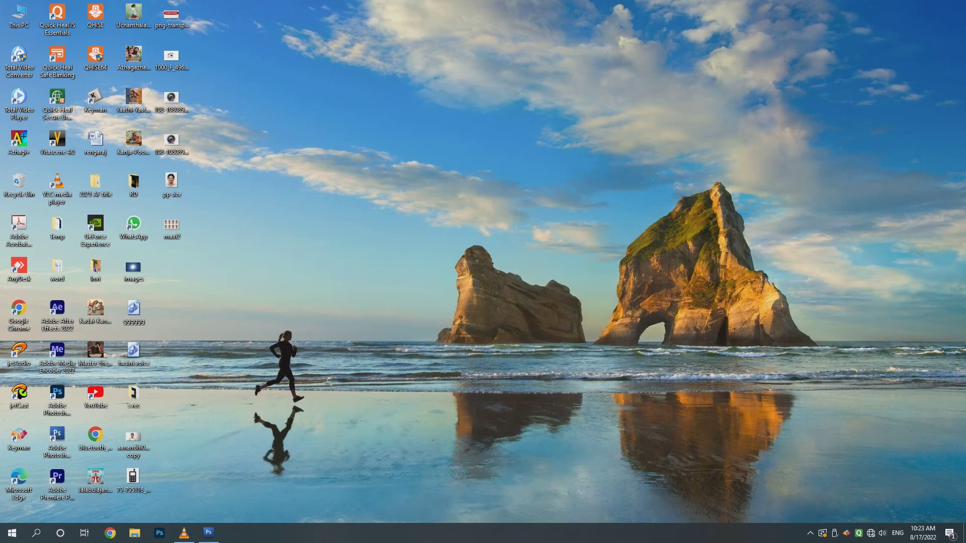
{"action": "double_click", "coordinate": [171, 225]}
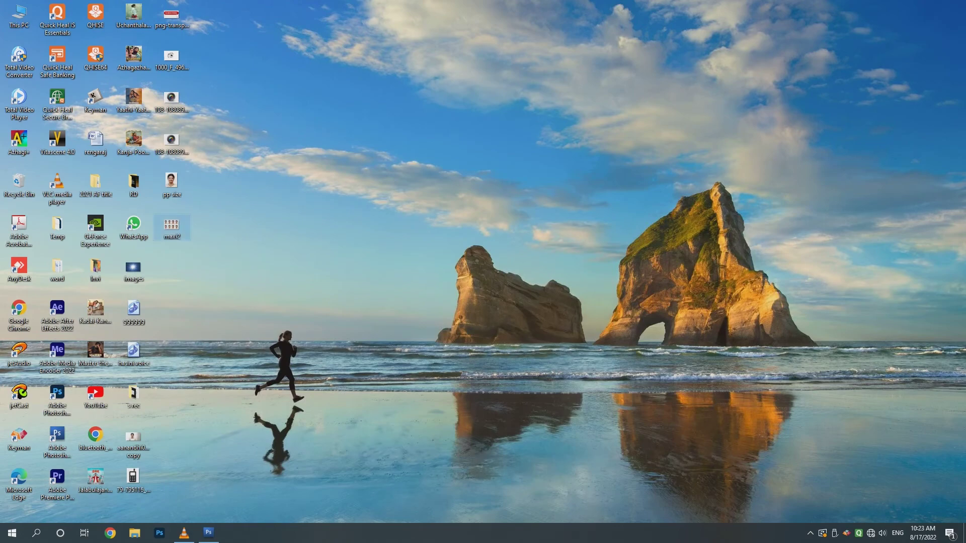